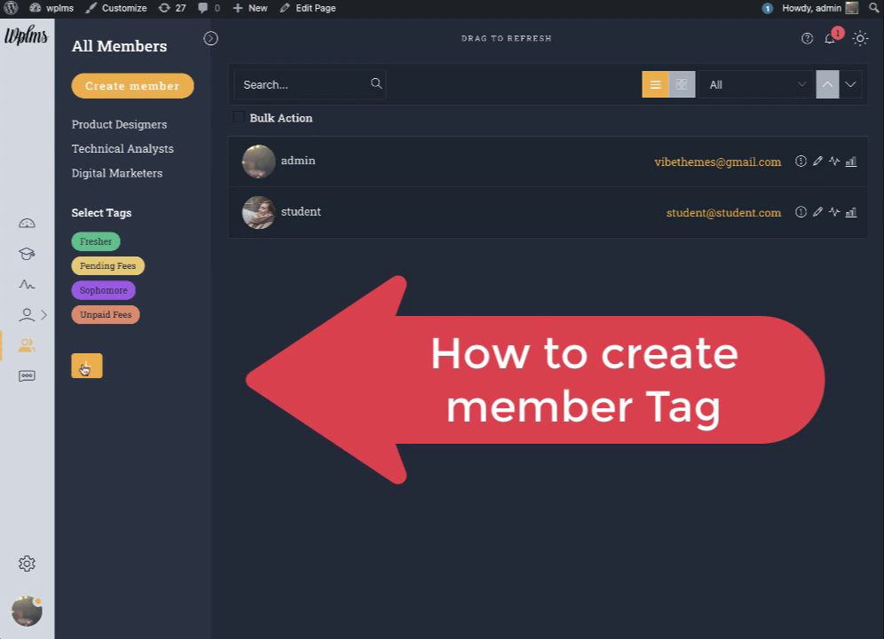
Create a member tag named Alumni with a blue colour, RGB 42, 66, 248
click(88, 367)
click(138, 400)
text(Alum)
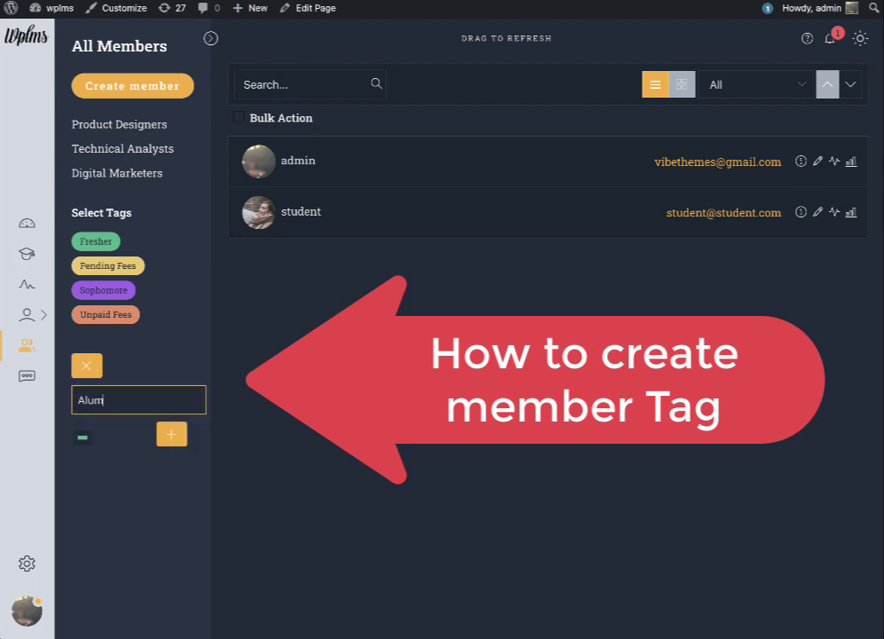
text(ni)
click(82, 437)
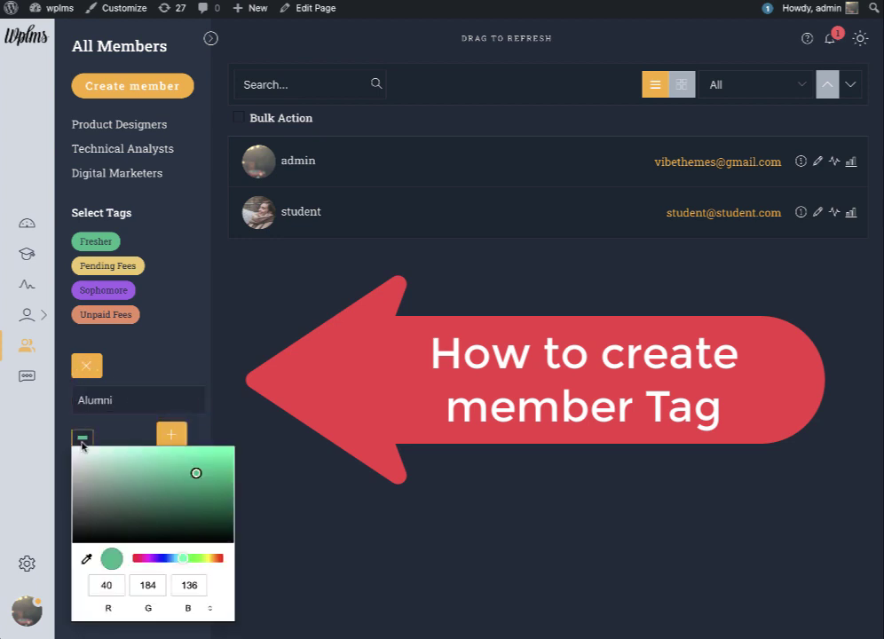
drag(179, 559, 164, 558)
mouse_move(197, 475)
mouse_down()
mouse_move(194, 454)
mouse_move(205, 453)
mouse_up()
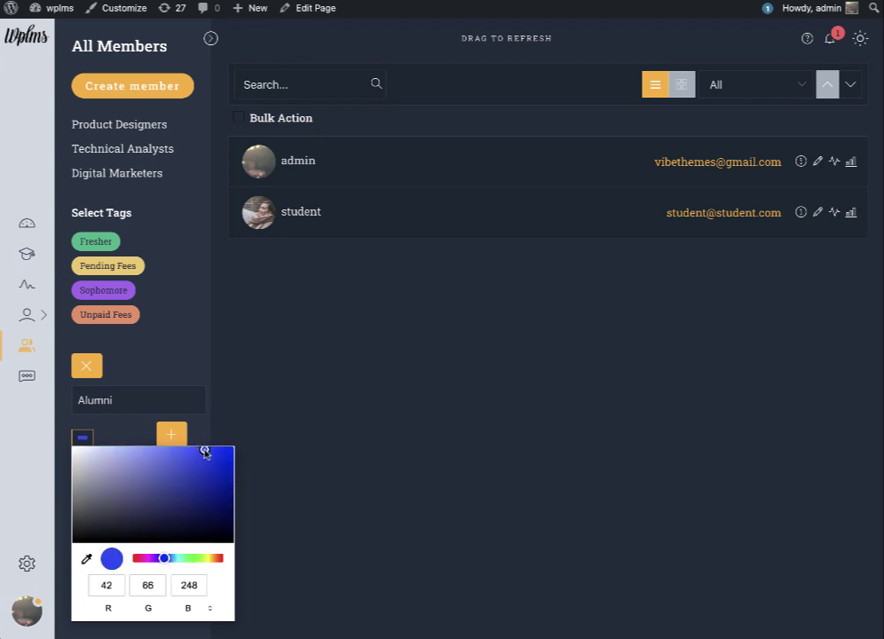
click(148, 442)
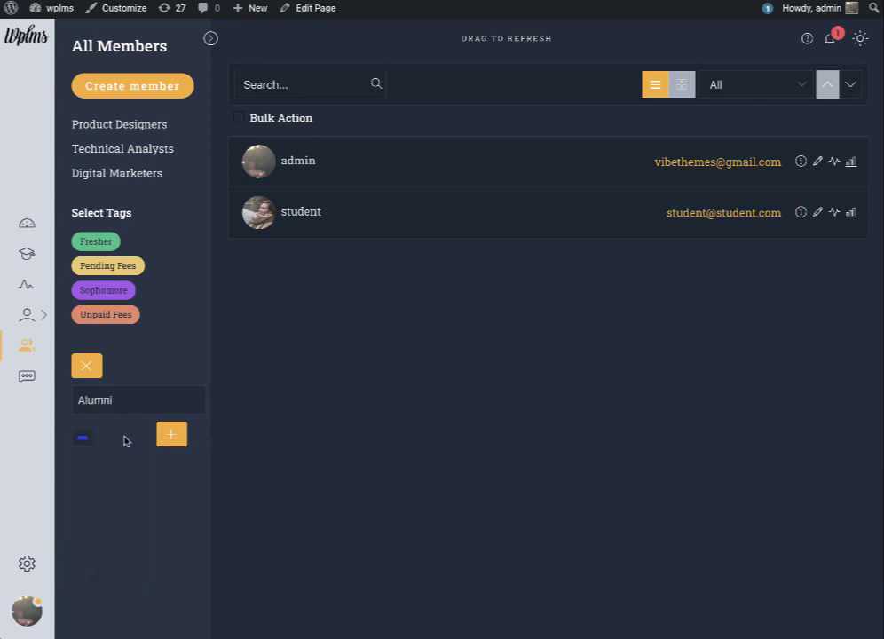
click(172, 434)
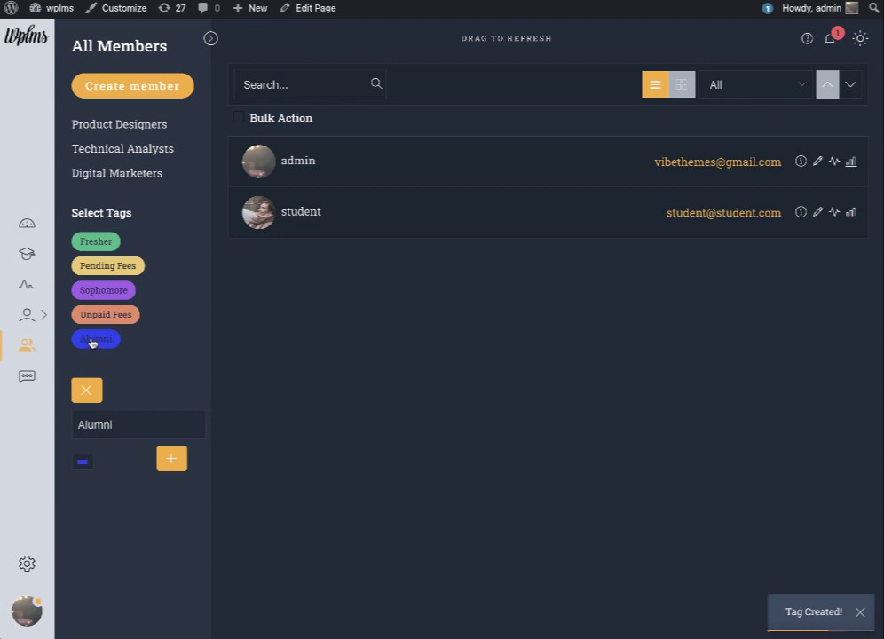
Add the Alumni tag to the admin member through a bulk action, and leave bulk action mode
click(265, 122)
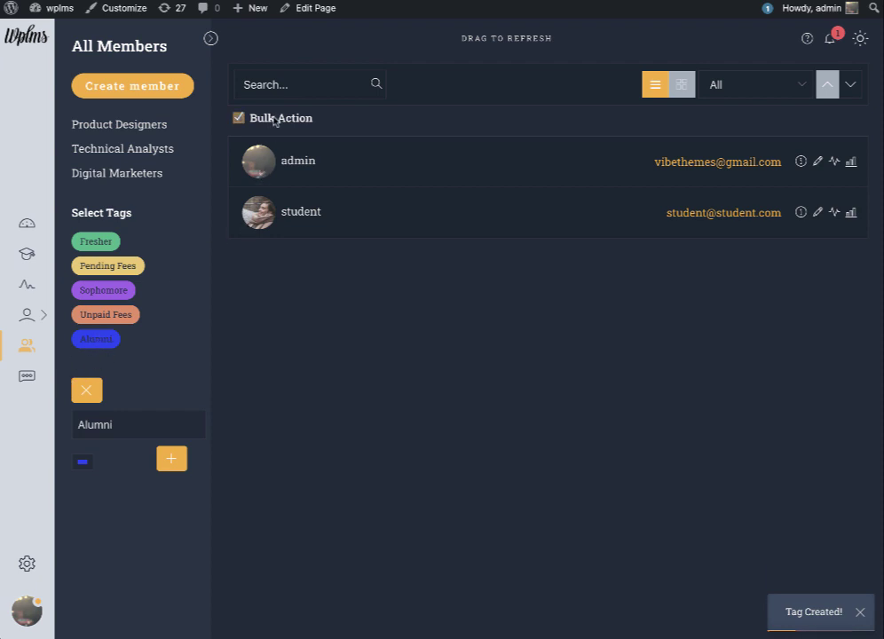
click(354, 165)
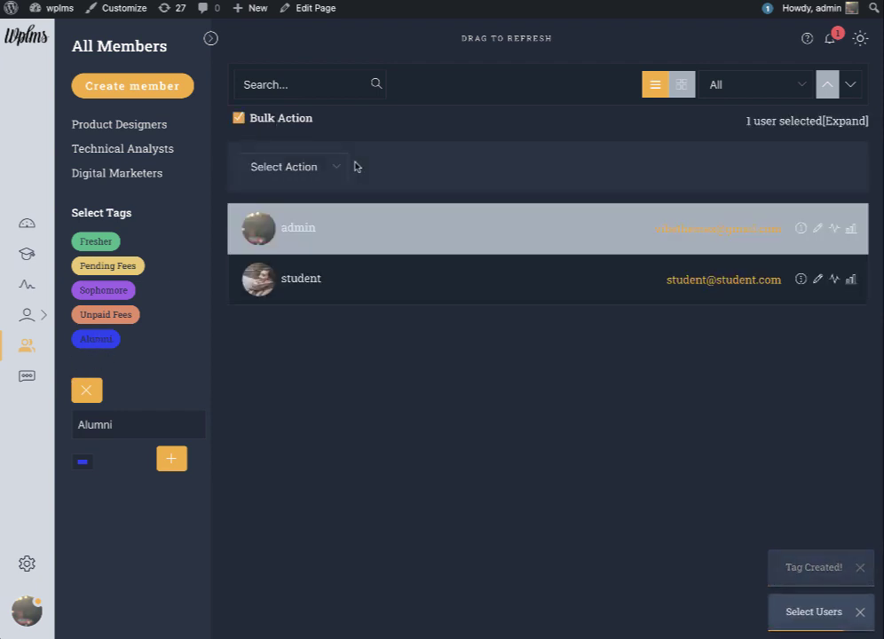
click(362, 270)
click(361, 270)
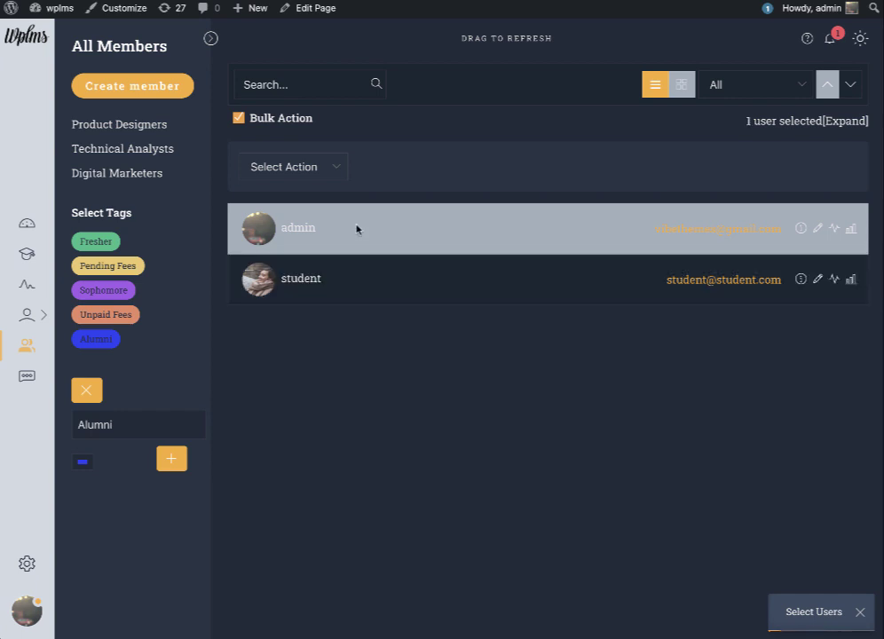
click(292, 169)
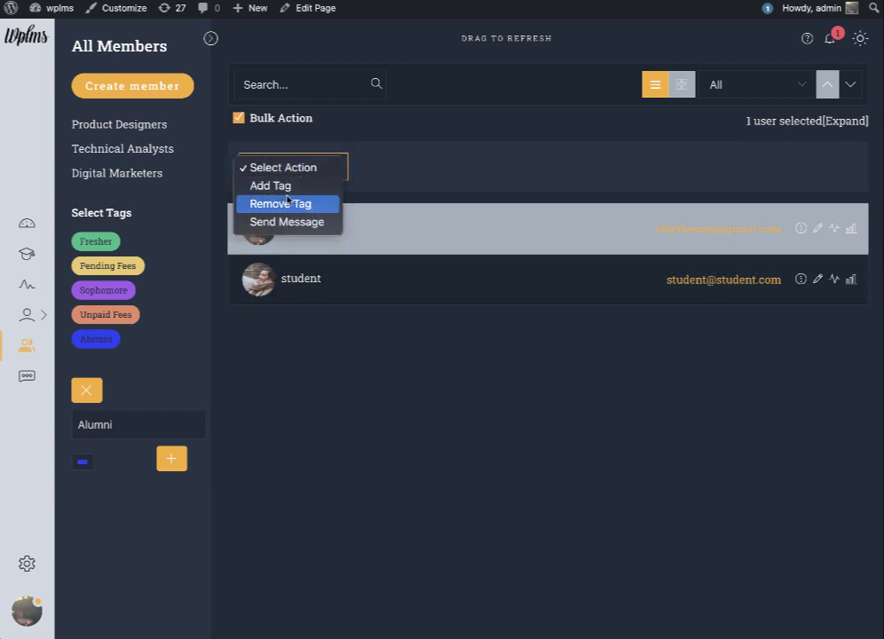
click(283, 186)
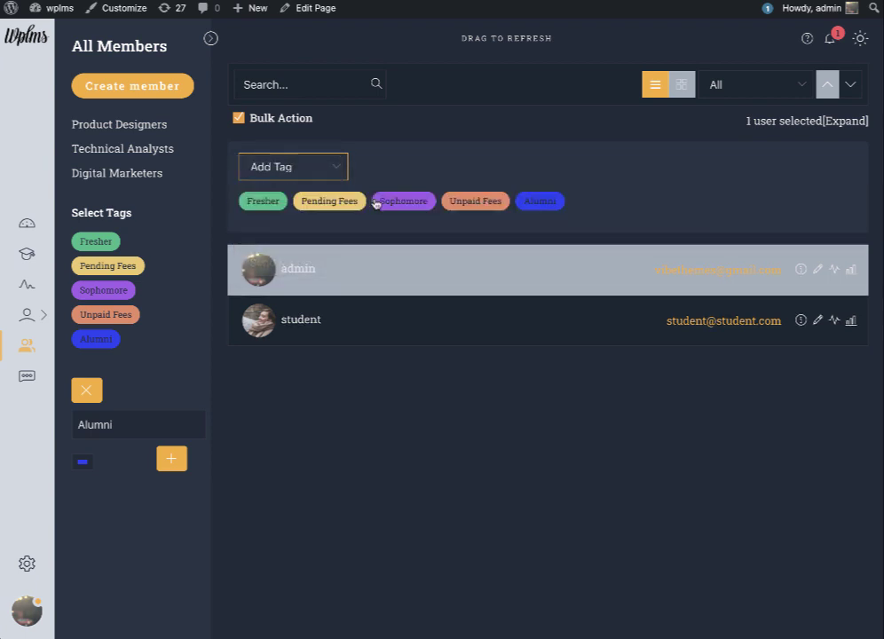
click(540, 202)
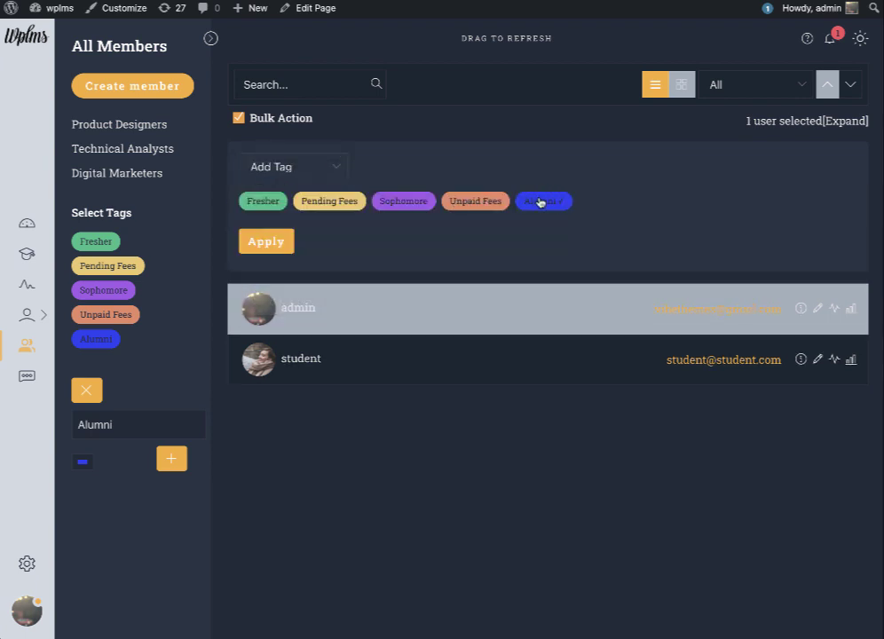
click(268, 244)
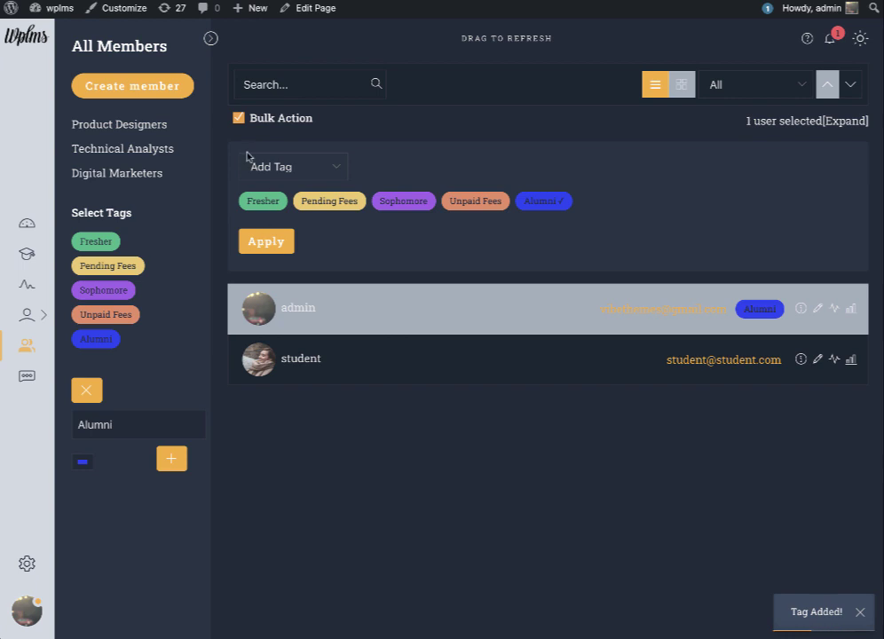
click(236, 118)
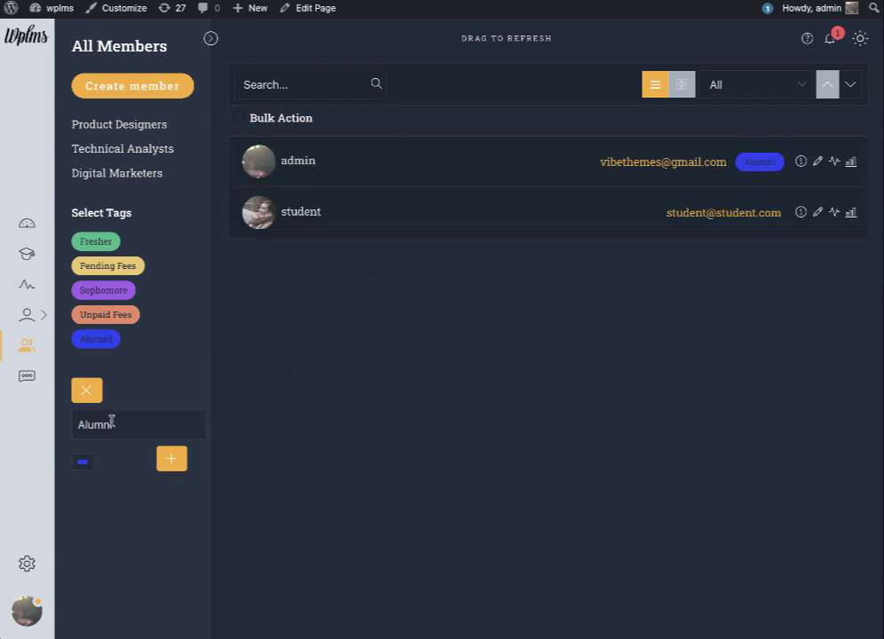
Close the new tag form and filter the member list by the Alumni tag
click(86, 390)
click(89, 342)
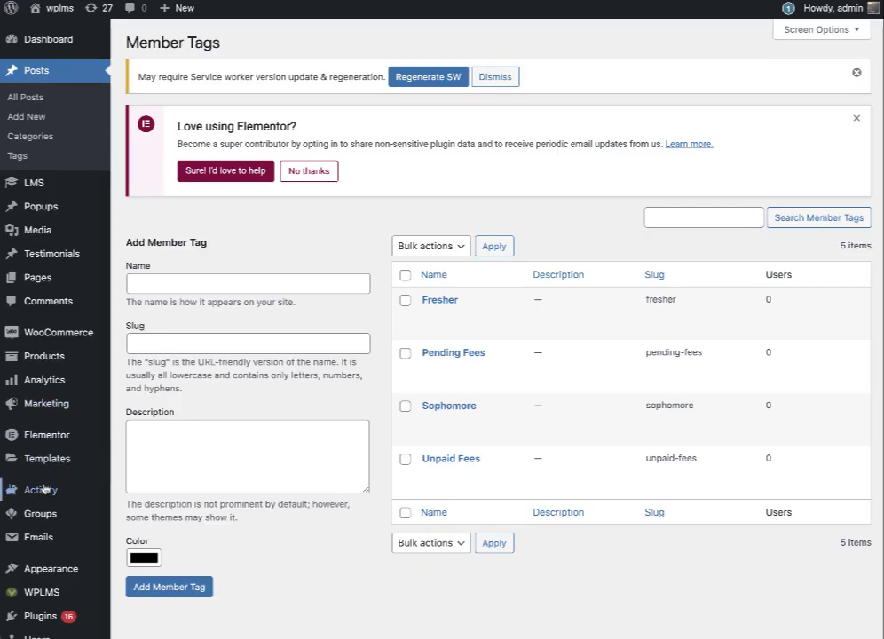
Look over the Member Tags page in the WordPress admin and reload it to update its tag list
scroll(40, 489, down, 2)
mouse_move(55, 503)
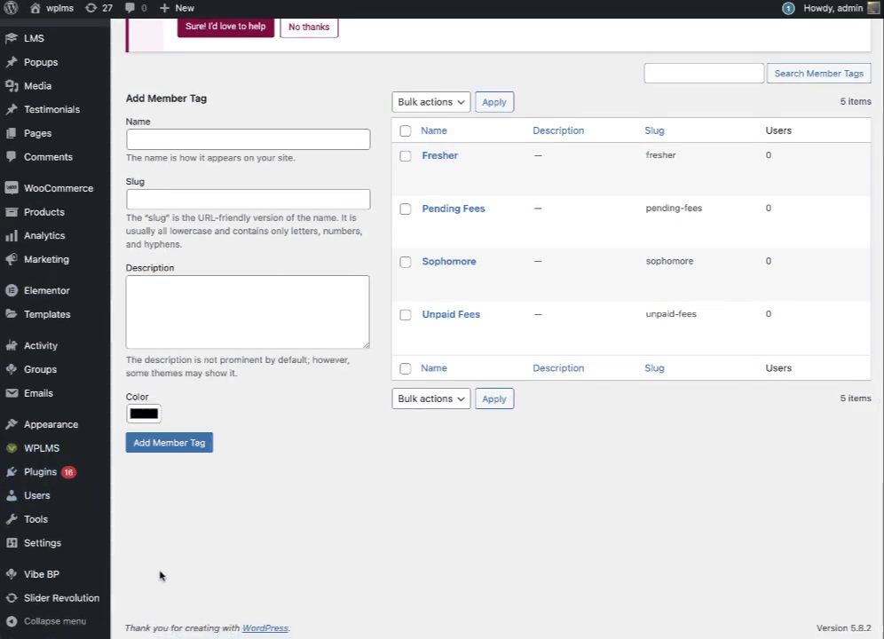
scroll(321, 499, up, 2)
right_click(345, 220)
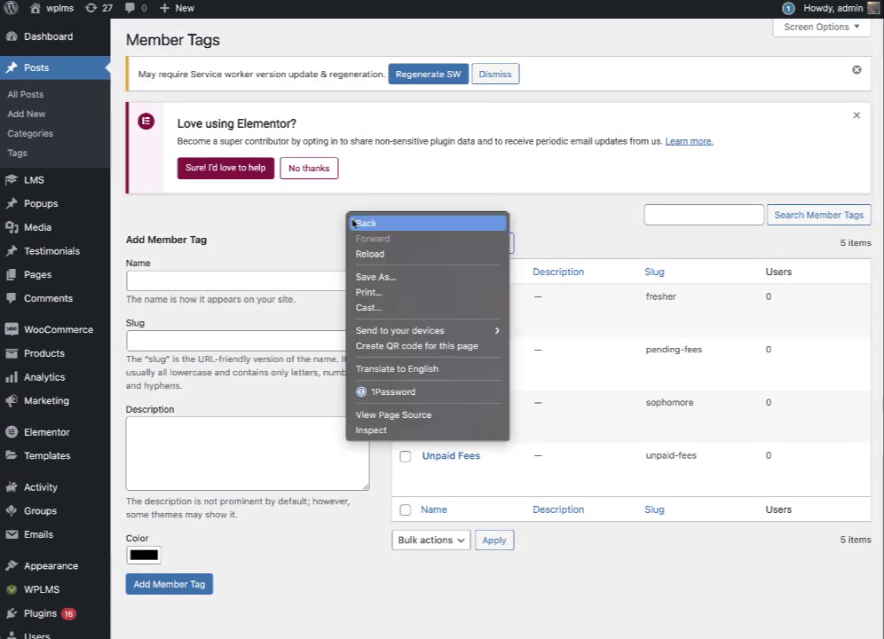
click(359, 251)
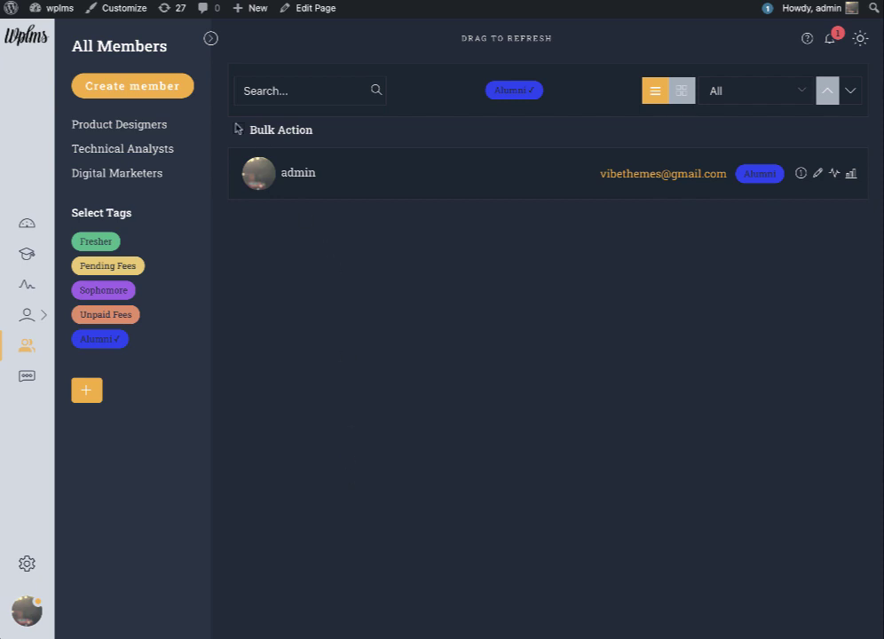
Open the form for creating a member in the WPLMS members area and look through its fields
click(123, 89)
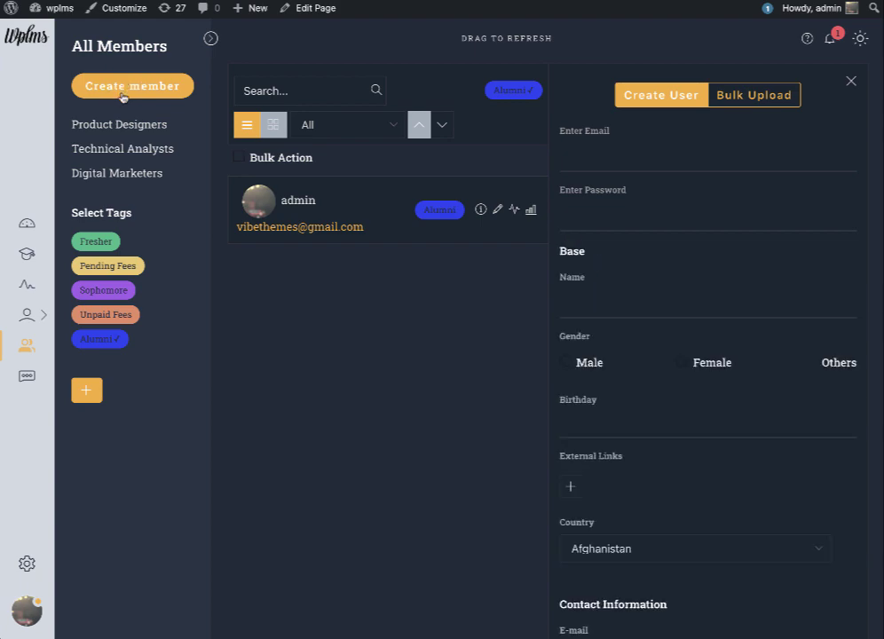
scroll(755, 446, down, 10)
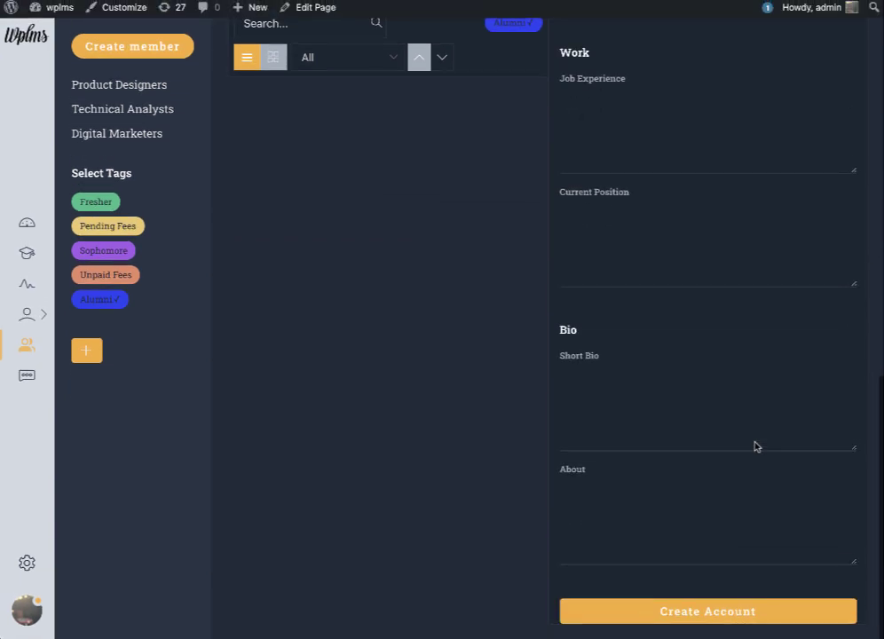
scroll(755, 445, up, 10)
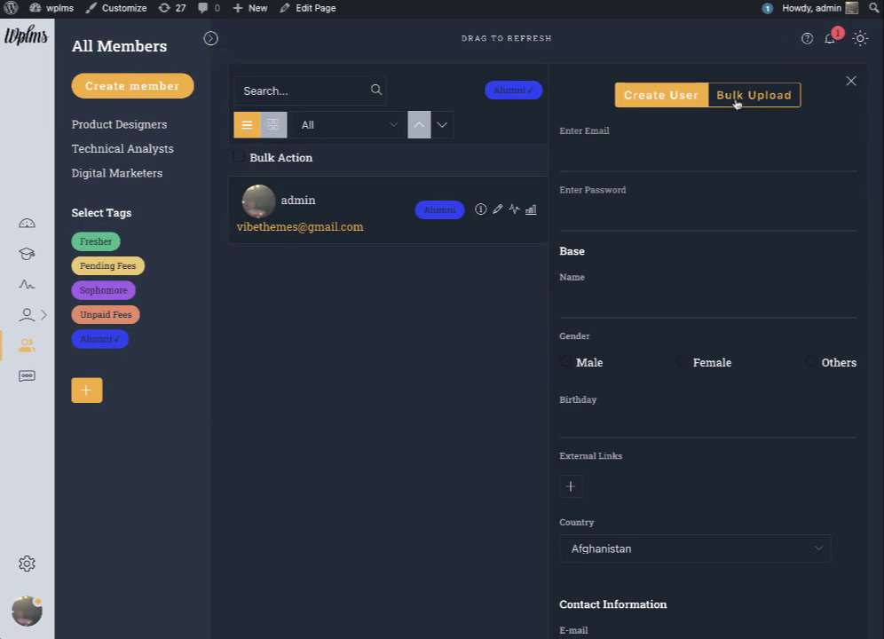
Switch member creation to bulk upload, download the sample Create-Members.csv and open the file
click(736, 99)
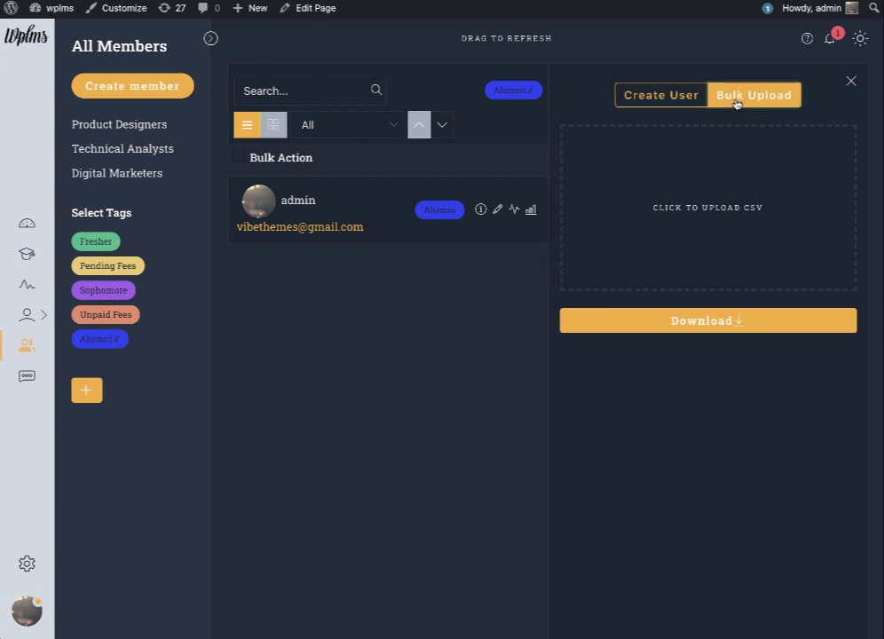
click(715, 323)
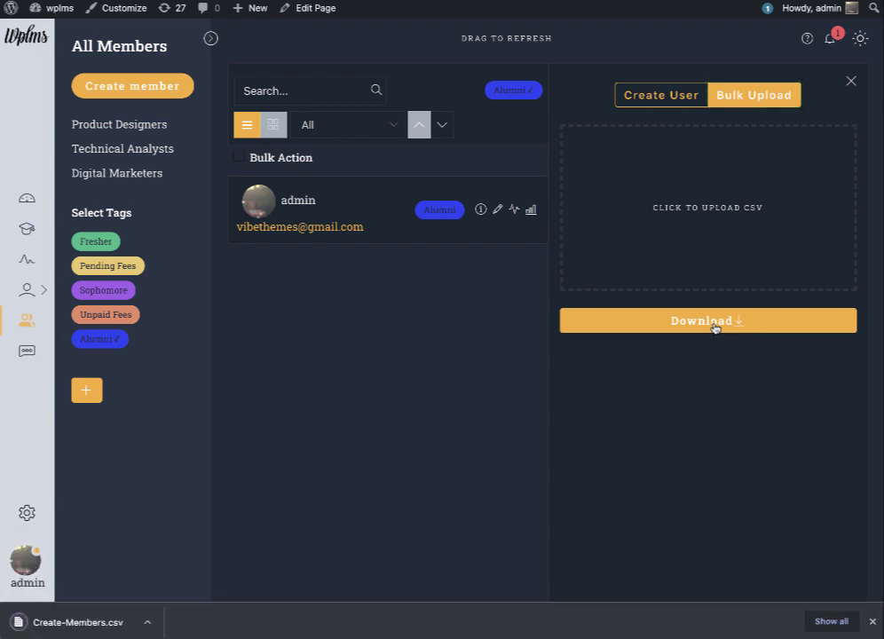
click(88, 624)
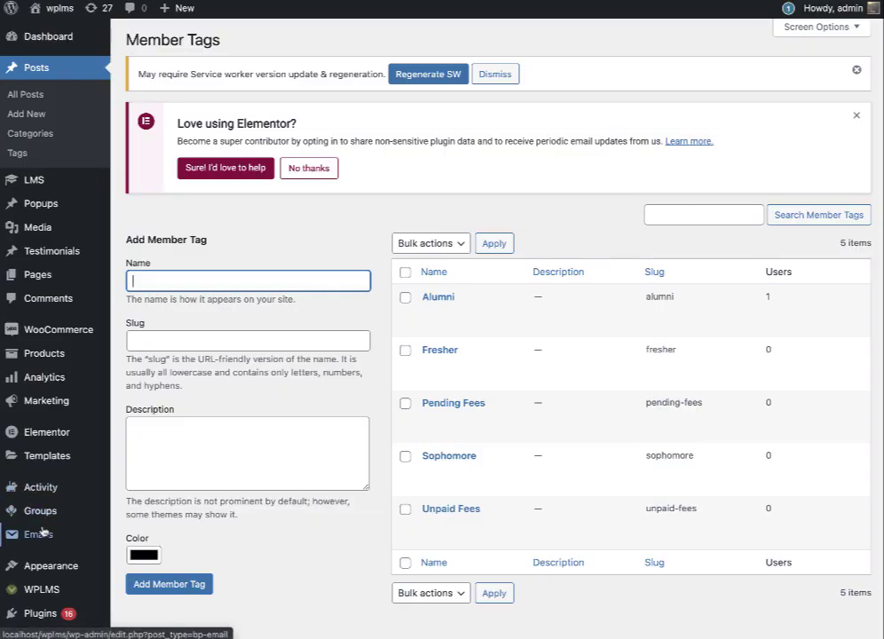
Open the Member Types page in the WordPress admin
scroll(41, 532, down, 3)
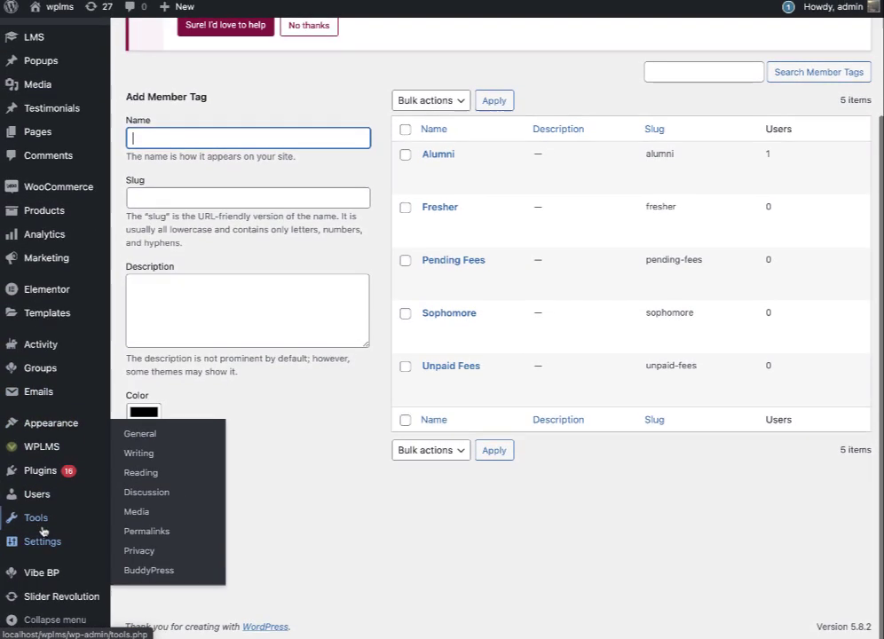
mouse_move(44, 501)
click(158, 538)
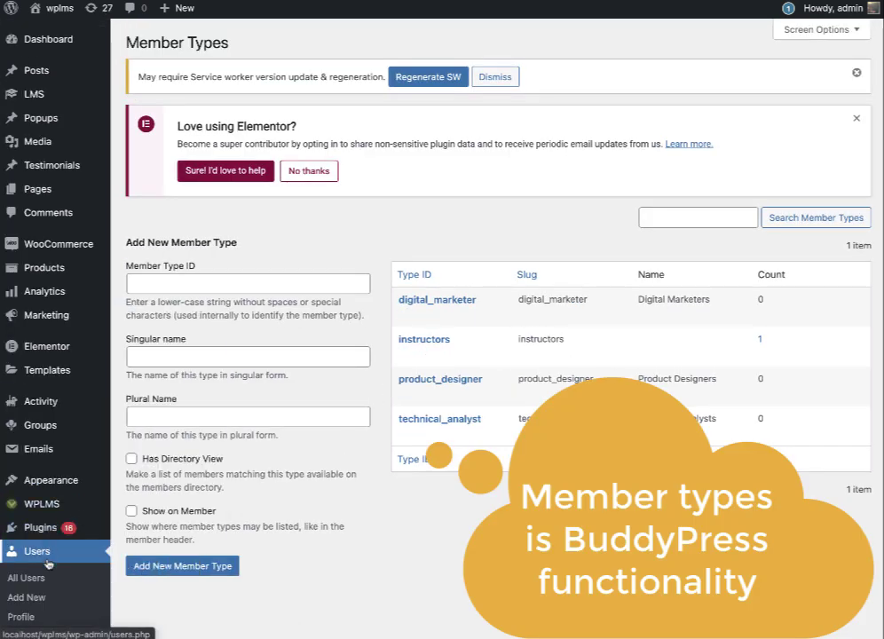
Assign the Technical Analyst member type to the student user in the extended profile, and update the profile
scroll(40, 564, down, 2)
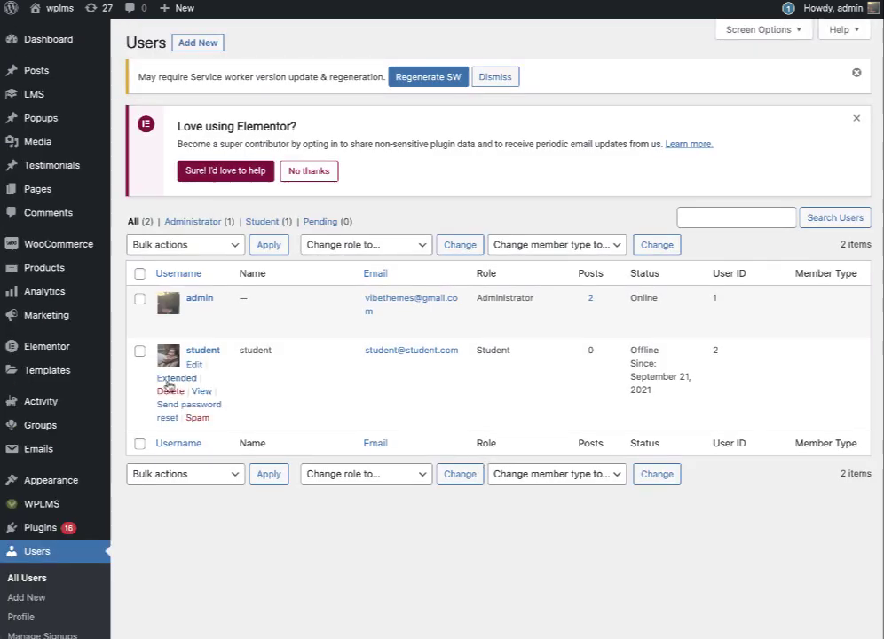
click(182, 378)
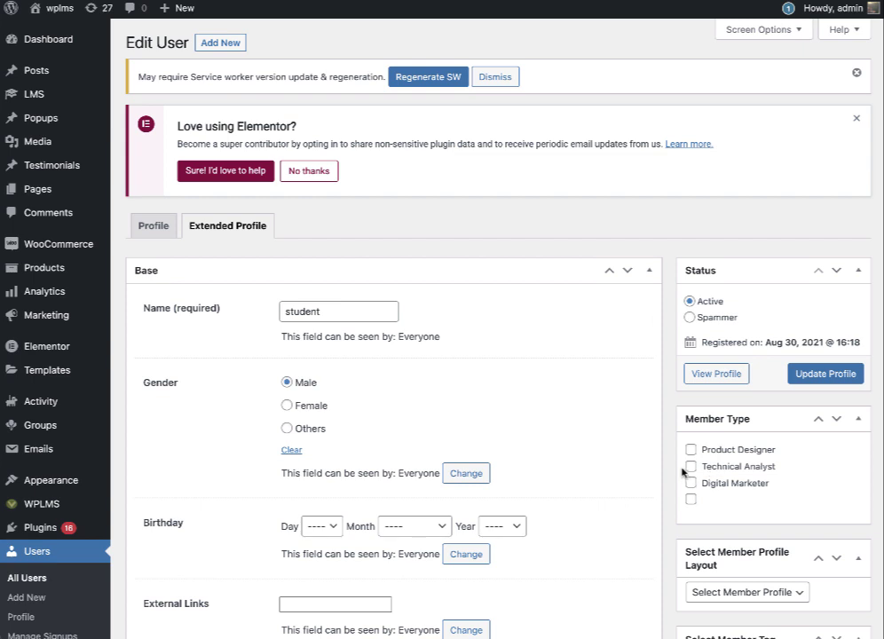
click(690, 467)
click(824, 375)
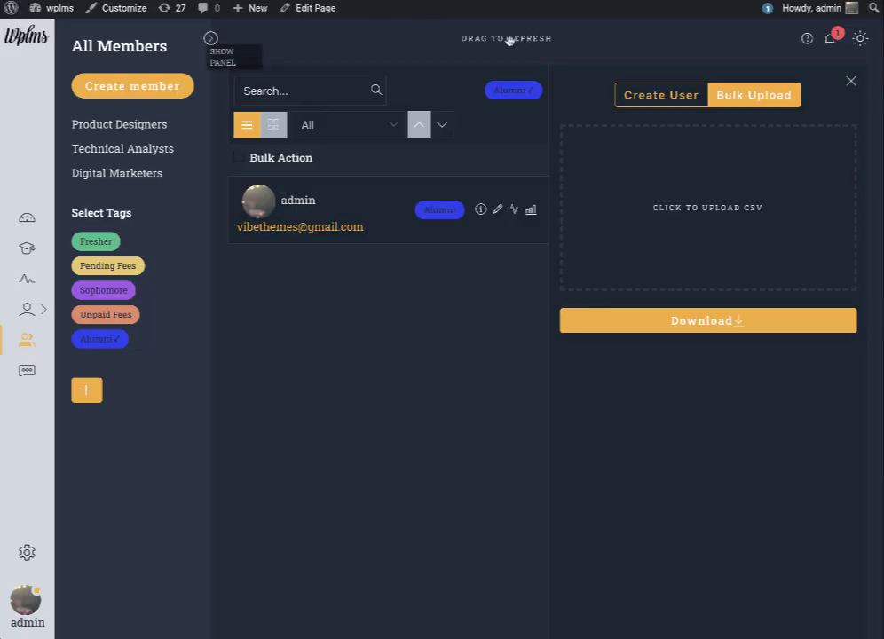
Refresh the WPLMS member list and clear the Alumni tag filter
drag(509, 39, 573, 309)
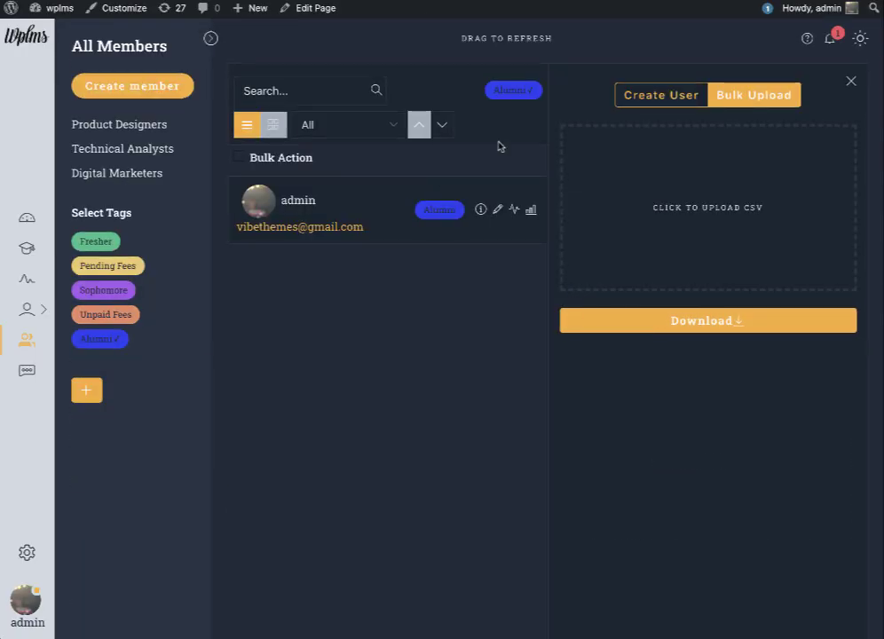
click(98, 344)
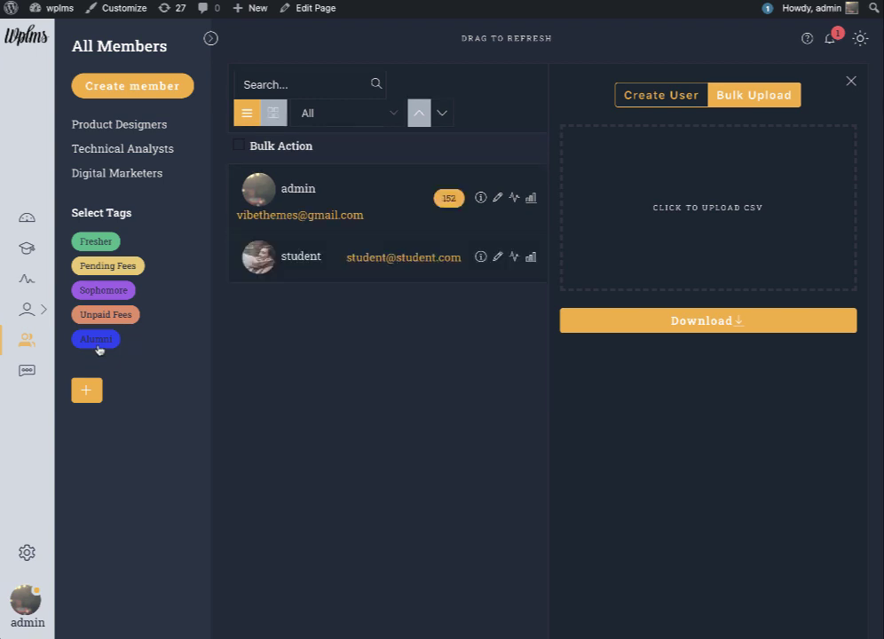
Filter the member list by the Product Designers and Technical Analysts member types
click(125, 132)
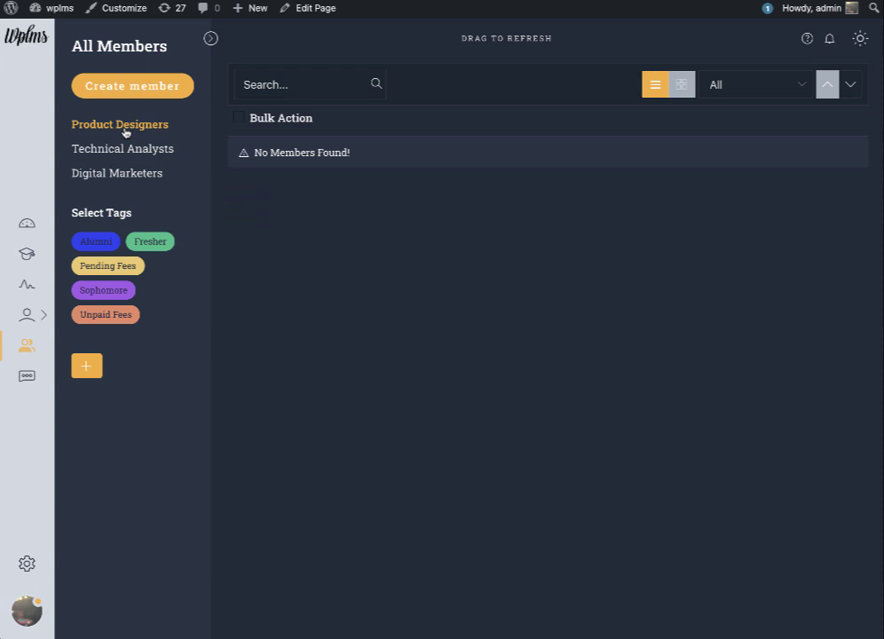
click(126, 151)
click(113, 127)
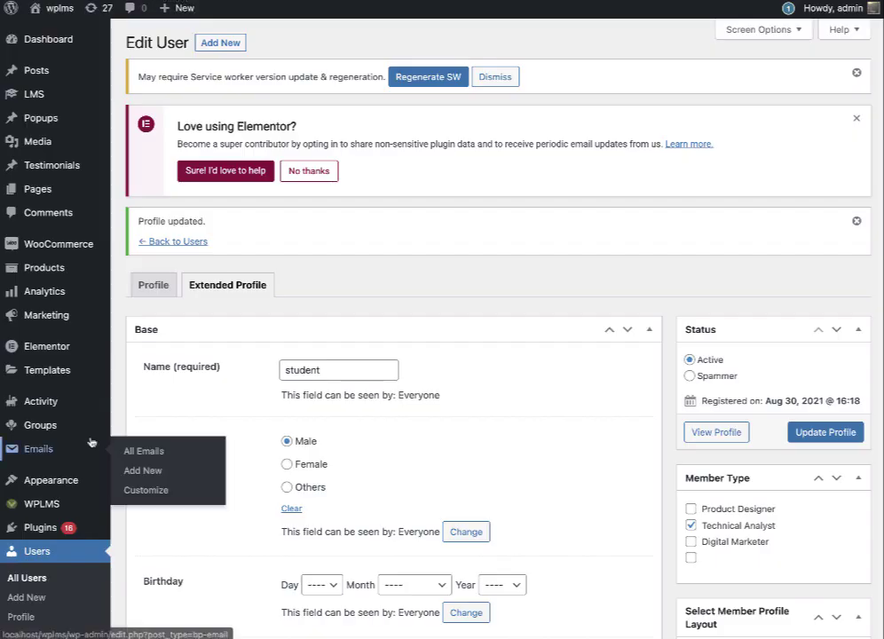
Open the Profile Fields page in the WordPress admin and look through the fields of the Base (Primary) group
scroll(65, 418, down, 4)
scroll(49, 333, up, 1)
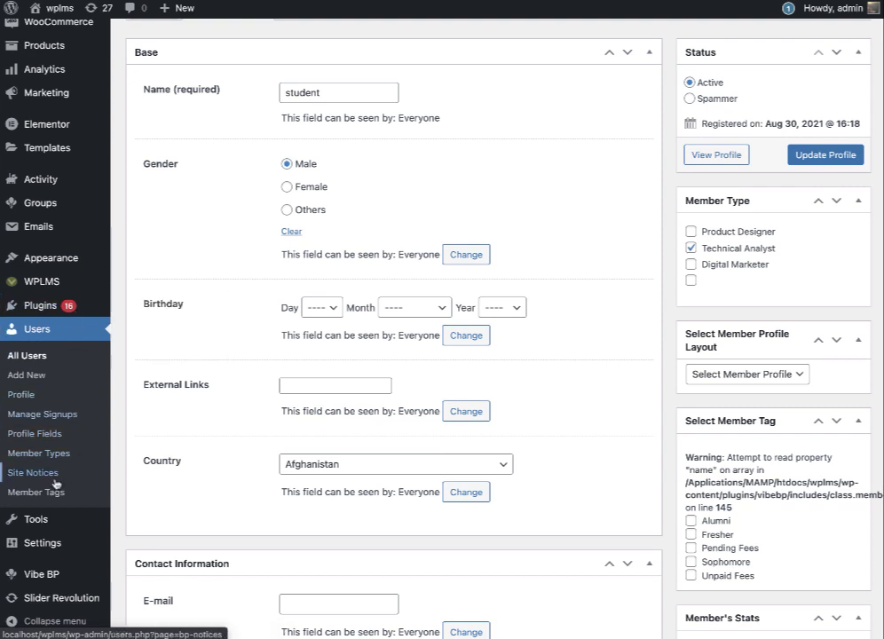
click(41, 437)
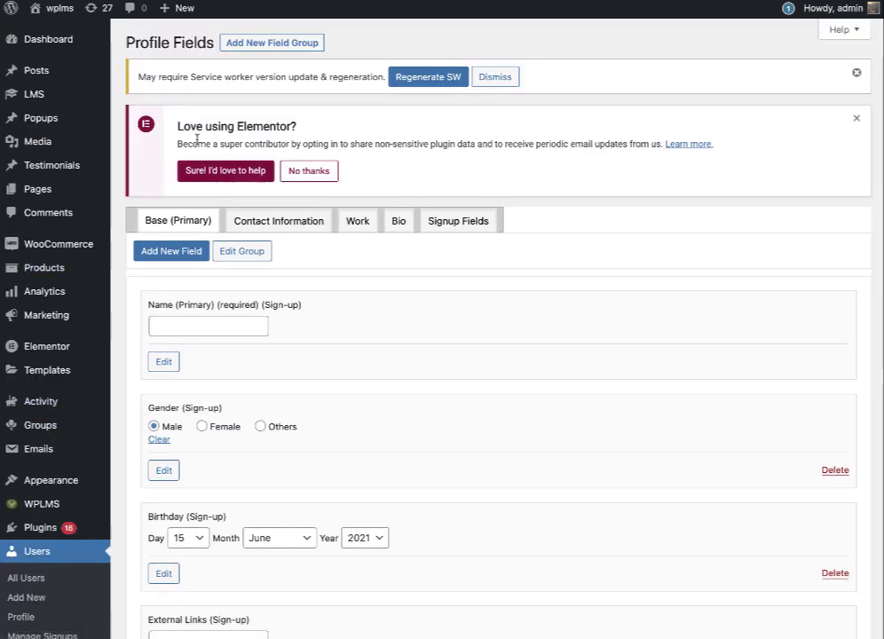
scroll(303, 417, down, 3)
scroll(308, 429, up, 2)
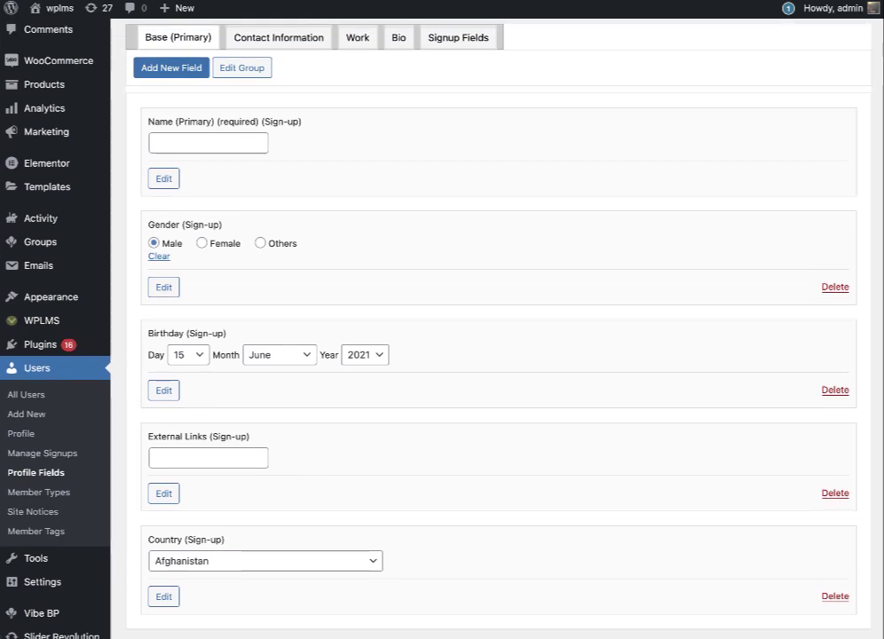
Switch to the Create-Members spreadsheet in Numbers and look through its column headers from Email to About
key(super+Tab)
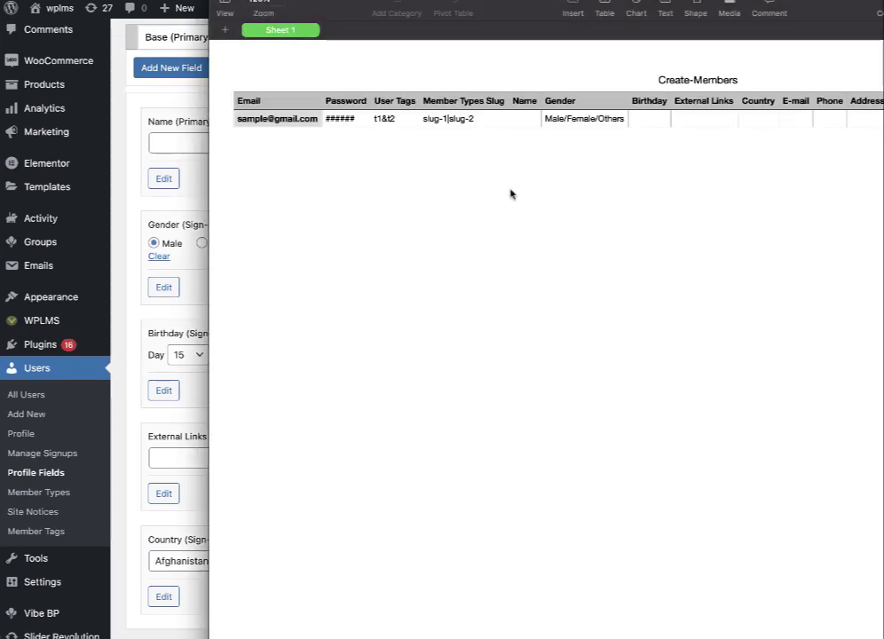
scroll(432, 108, right, 5)
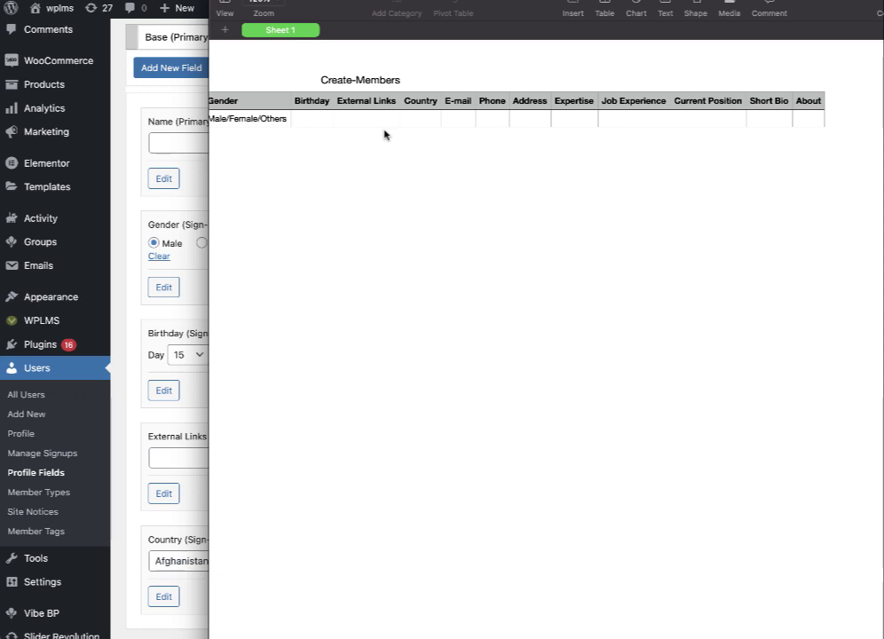
scroll(383, 133, left, 1)
scroll(382, 133, right, 3)
scroll(371, 130, left, 7)
scroll(371, 129, left, 3)
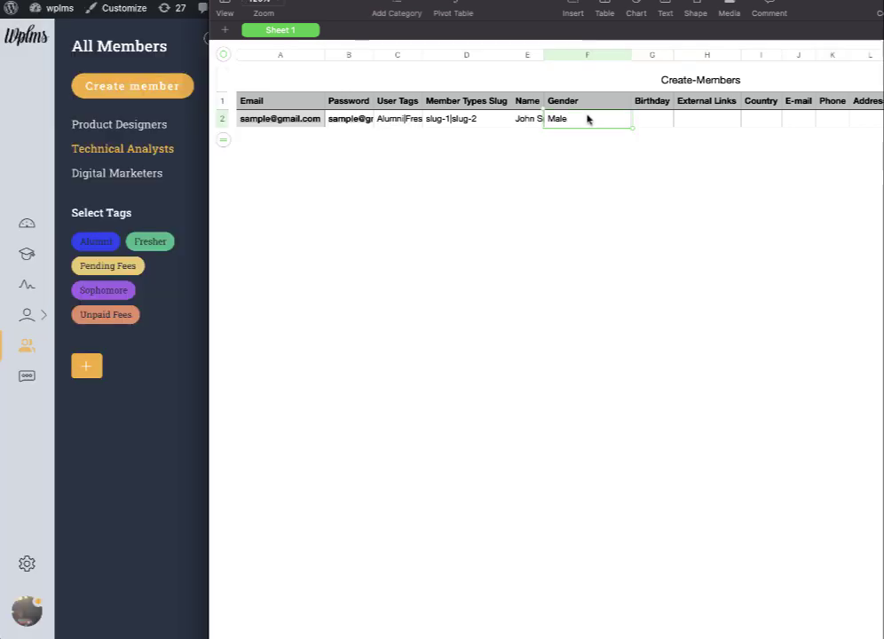
Reduce the Gender entry in the sample member's row to Male by removing the other options
click(639, 216)
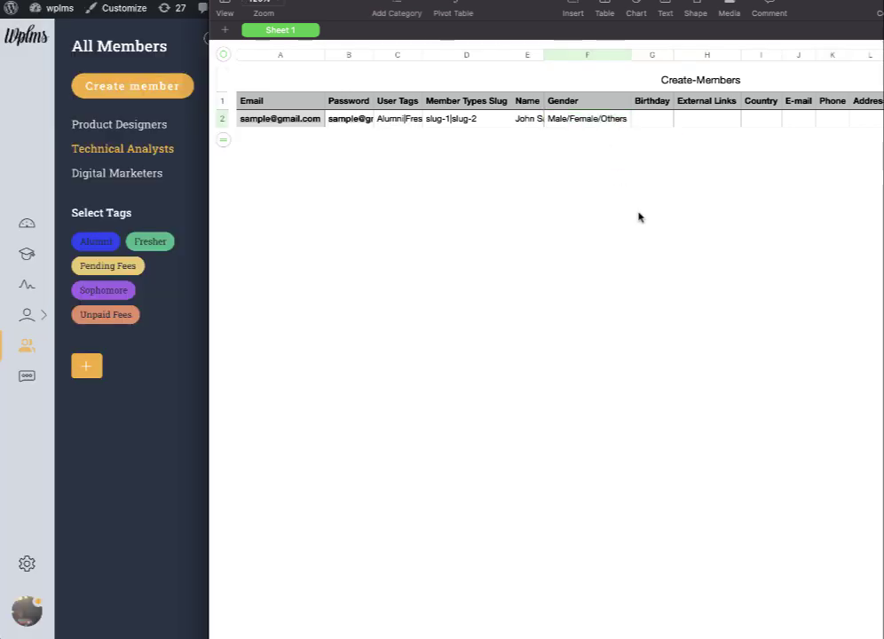
click(566, 122)
click(565, 118)
drag(569, 118, 644, 114)
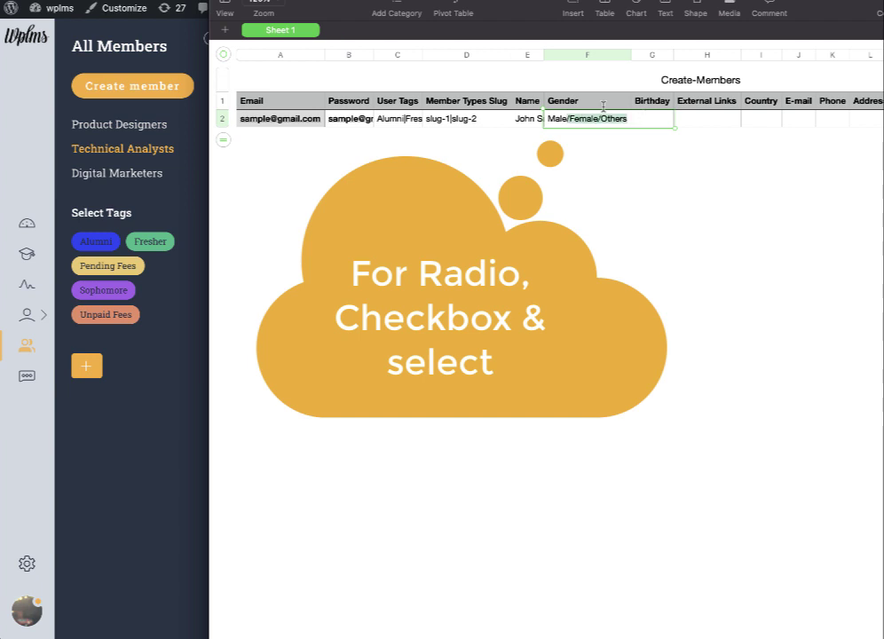
key(BackSpace)
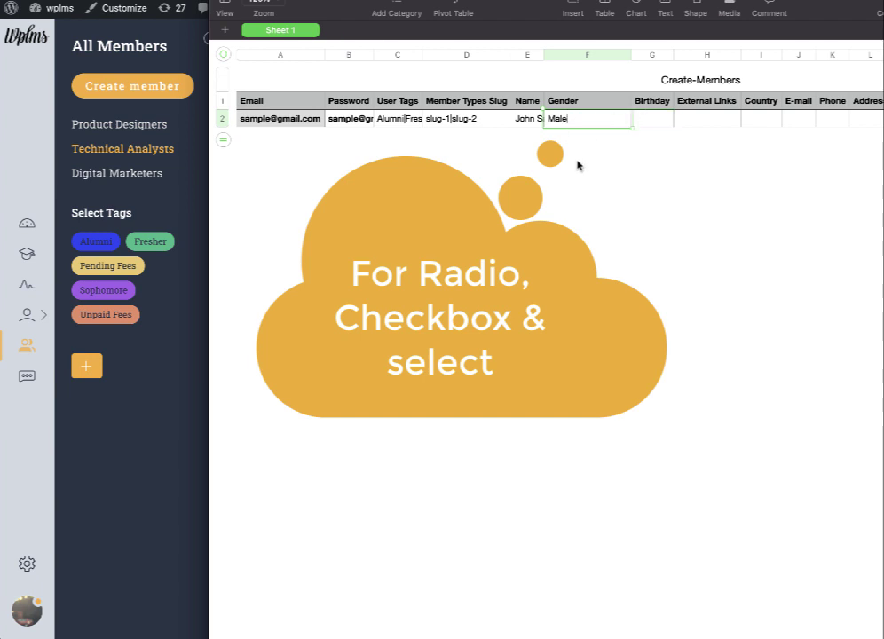
click(592, 205)
Fill in the sample member's birthday, country, contact, work and bio details, and duplicate the row for a second member
click(643, 121)
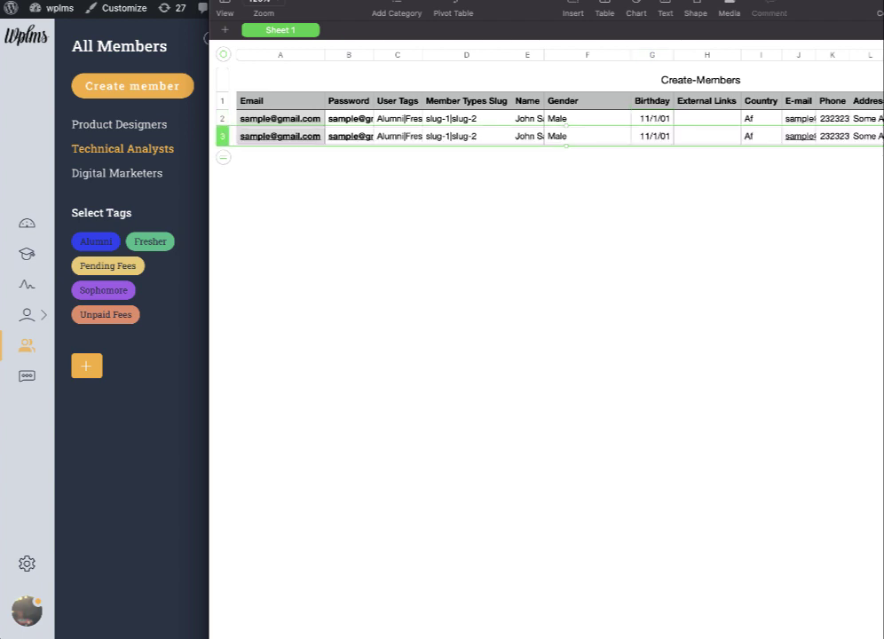
key(super+z)
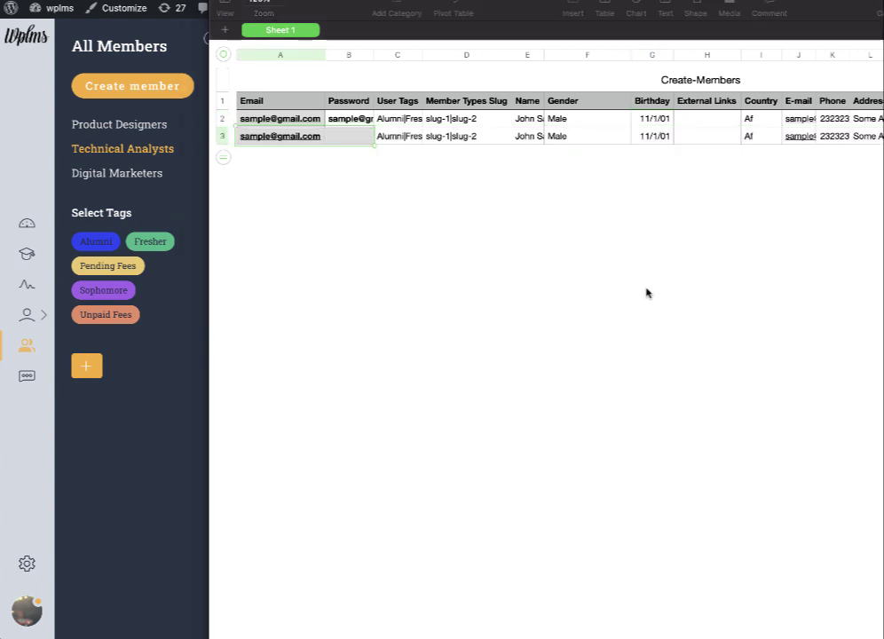
click(295, 167)
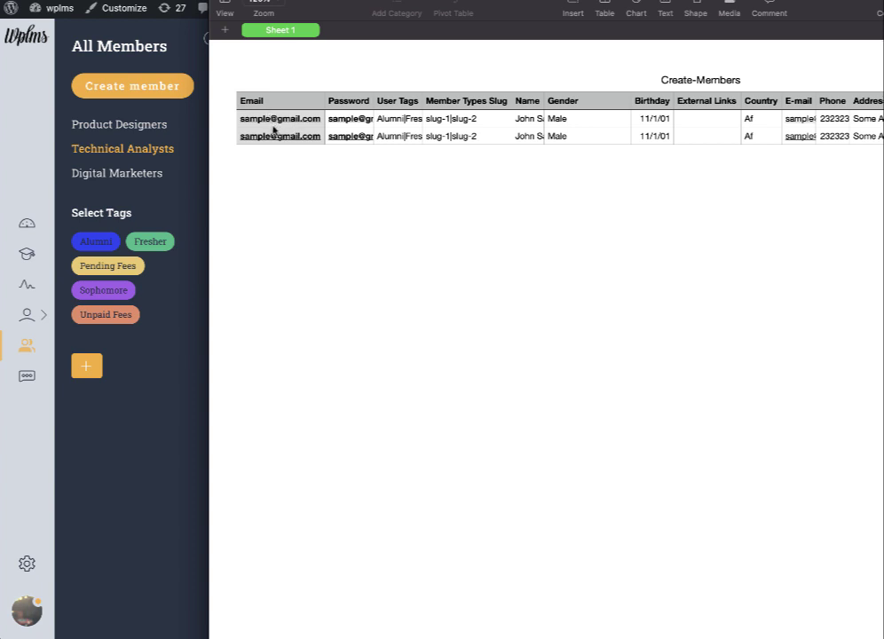
Give the second member's row its own e-mail, name and birthday, and check its remaining columns
click(265, 138)
click(691, 138)
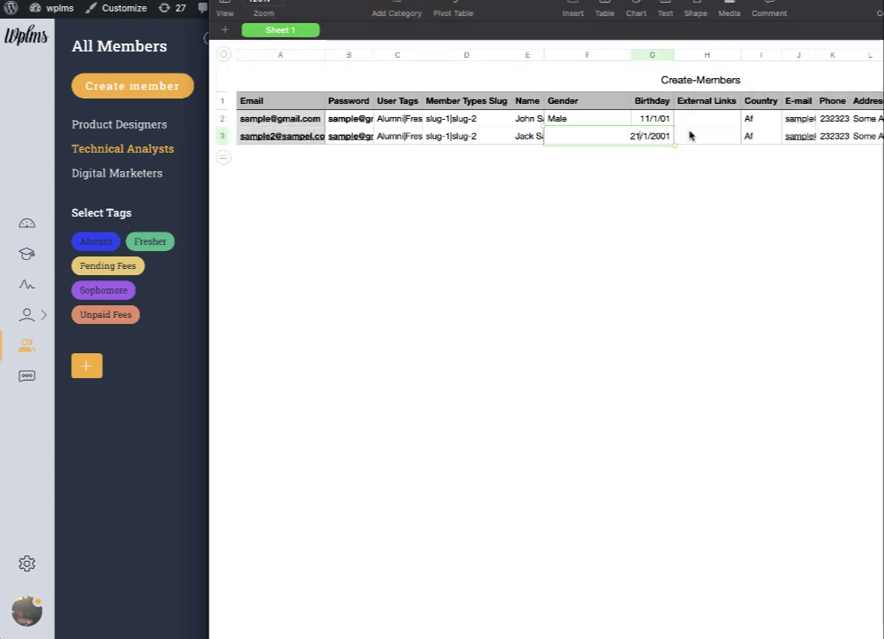
click(682, 286)
scroll(524, 209, right, 5)
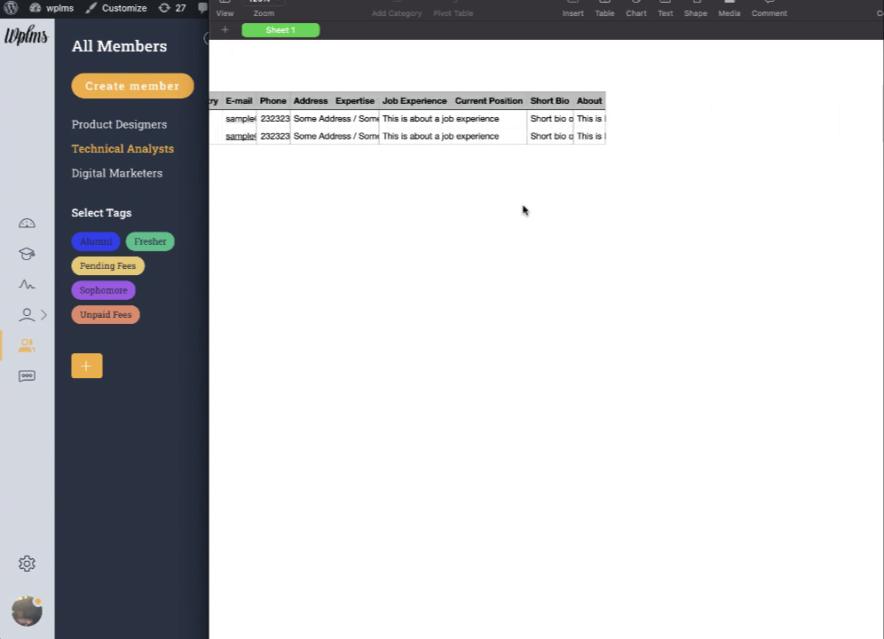
scroll(523, 209, left, 10)
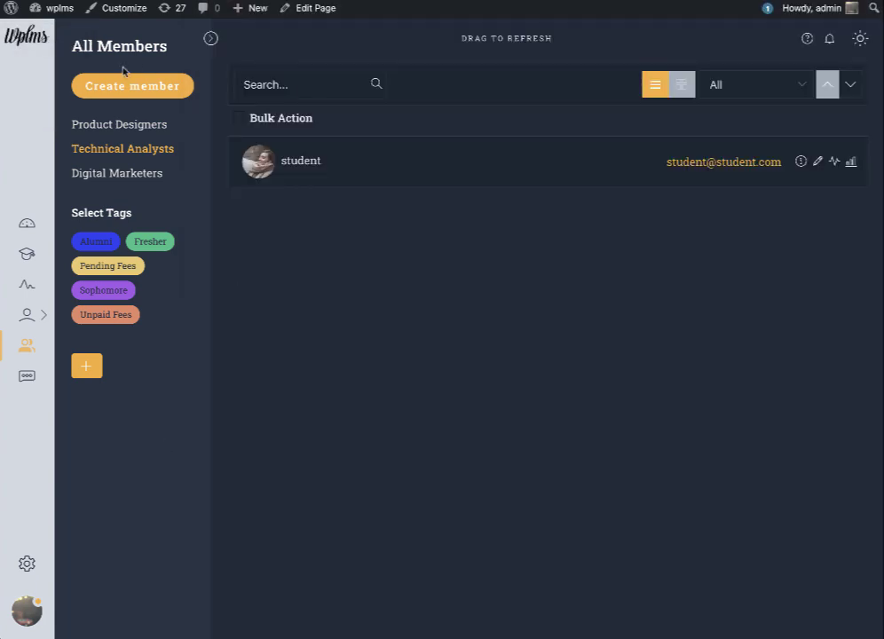
Return to the WPLMS member list and bulk upload the members from 1.csv
click(124, 86)
click(762, 90)
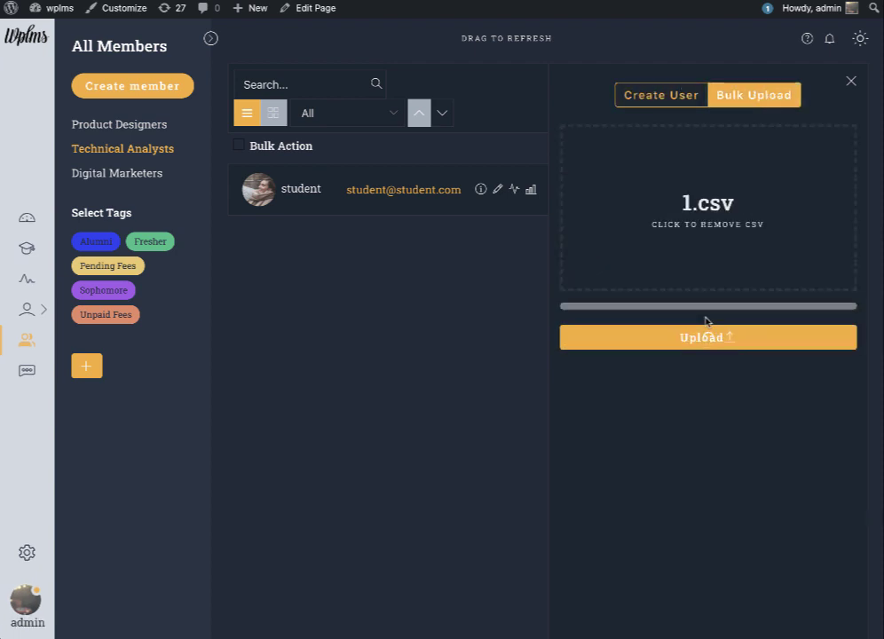
click(705, 337)
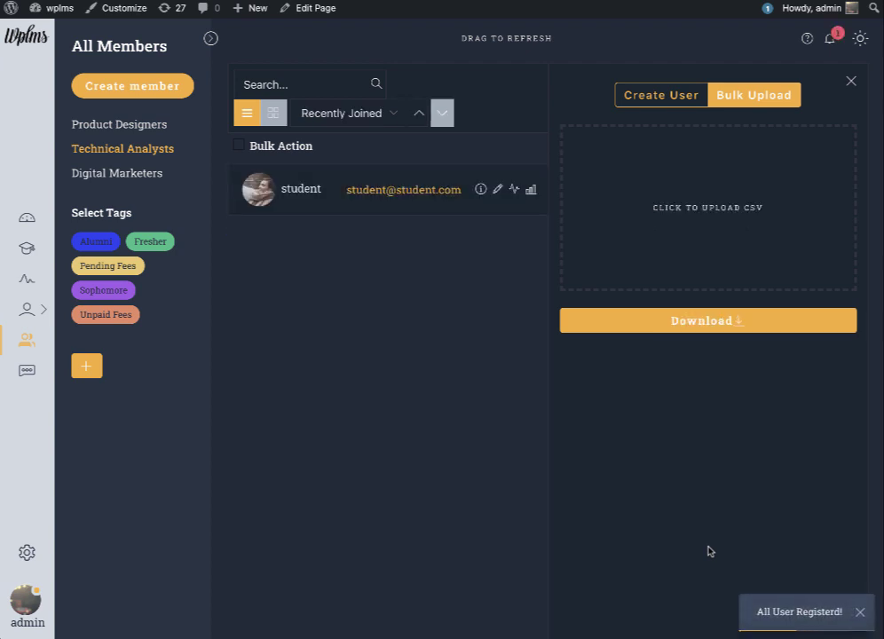
Clear the Technical Analysts filter and review the profile of the sample member from the first spreadsheet row
click(125, 148)
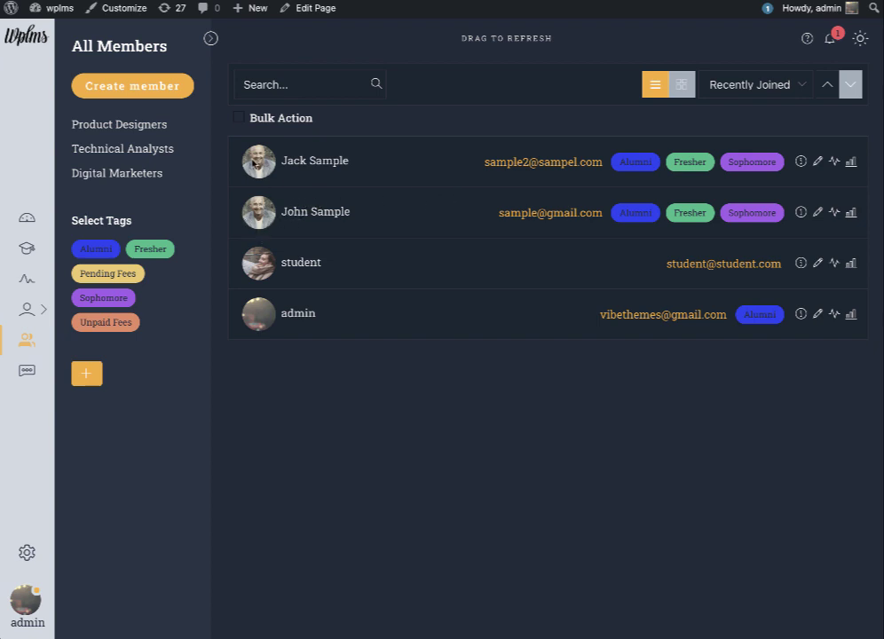
mouse_move(629, 170)
click(800, 213)
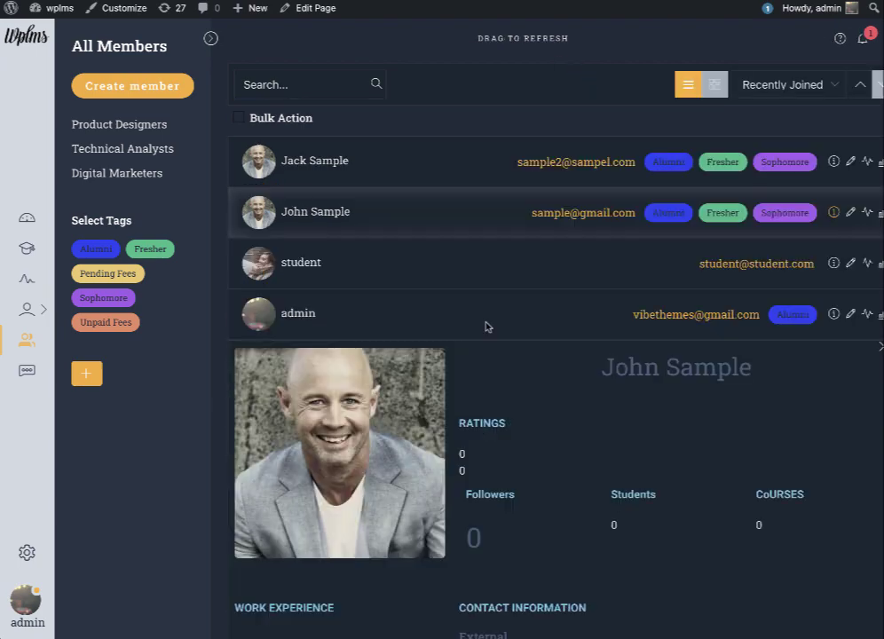
scroll(672, 499, down, 5)
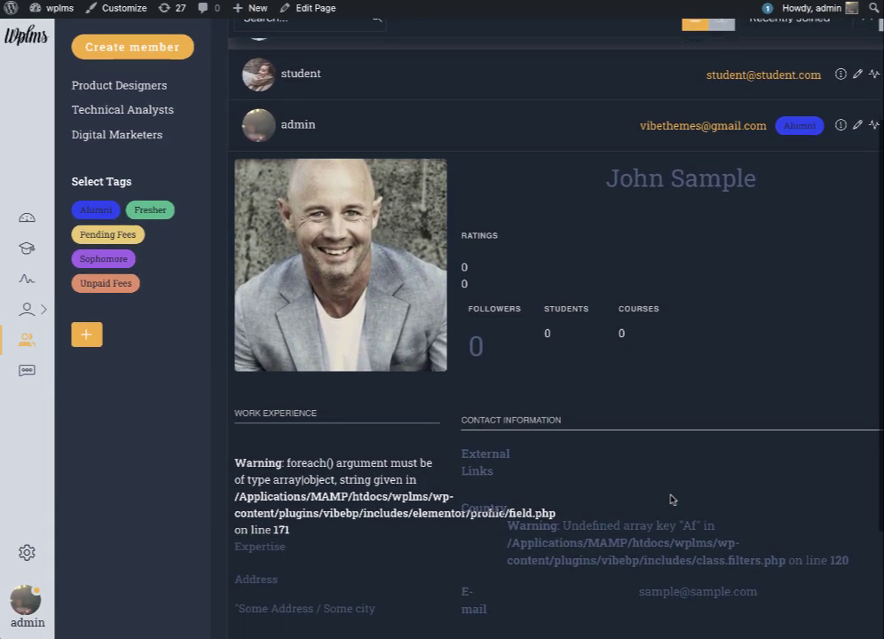
scroll(672, 499, up, 5)
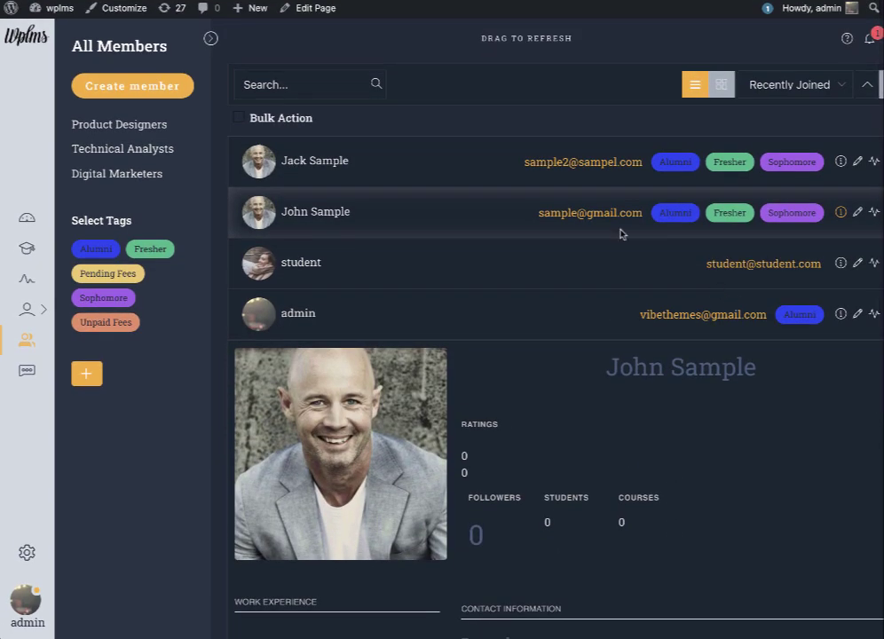
Open the second imported member's profile for editing and examine its Base, Contact Information, Work and Bio fields
click(857, 215)
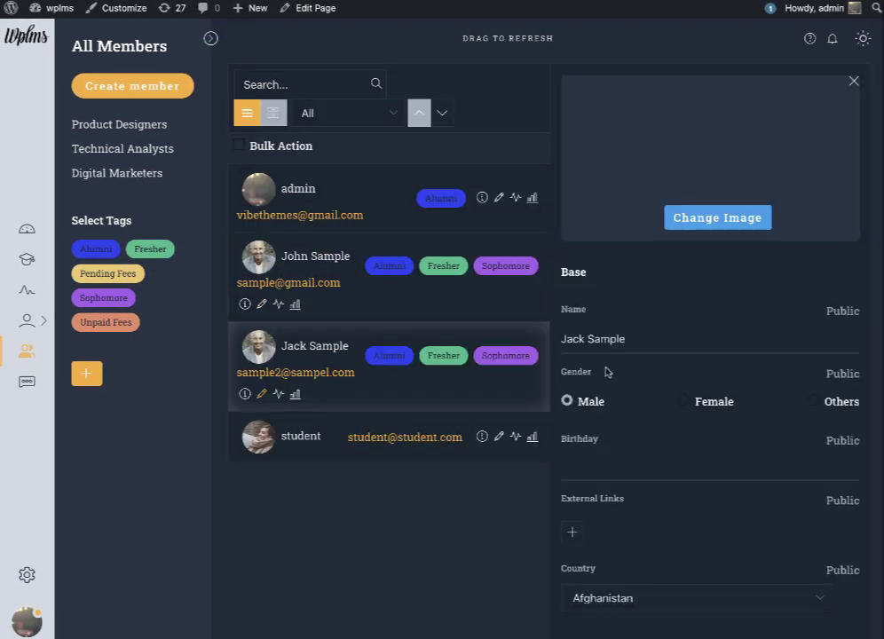
scroll(647, 340, down, 2)
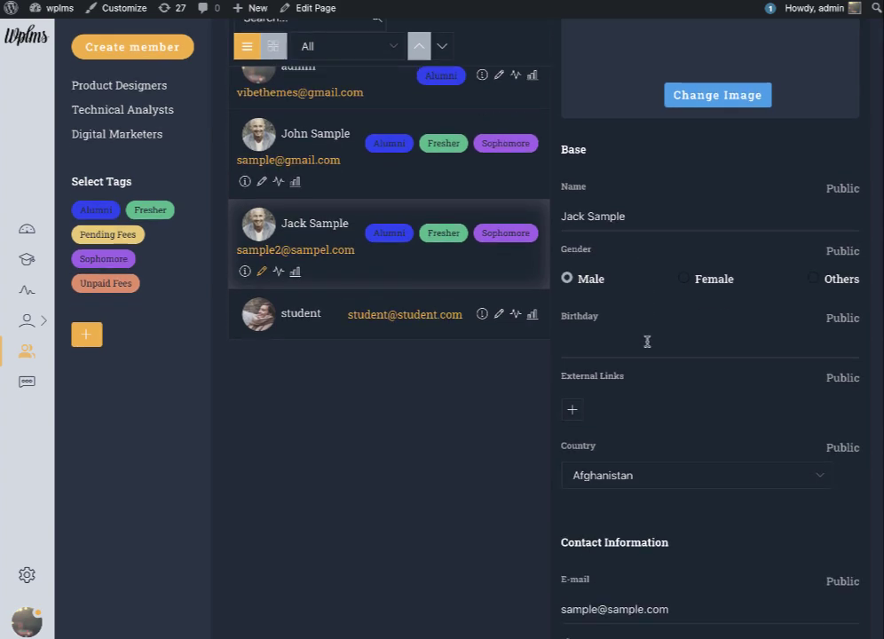
drag(562, 218, 648, 219)
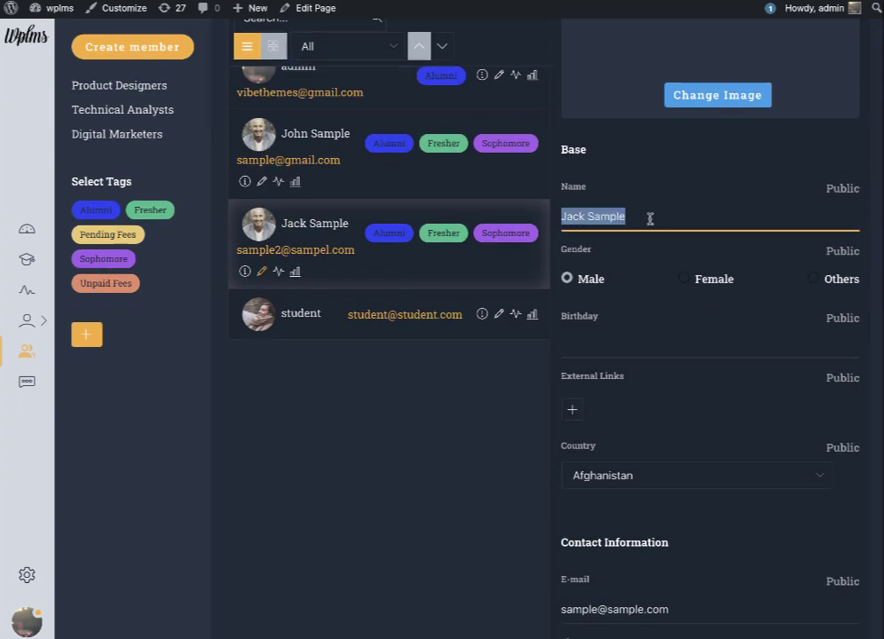
scroll(617, 322, down, 5)
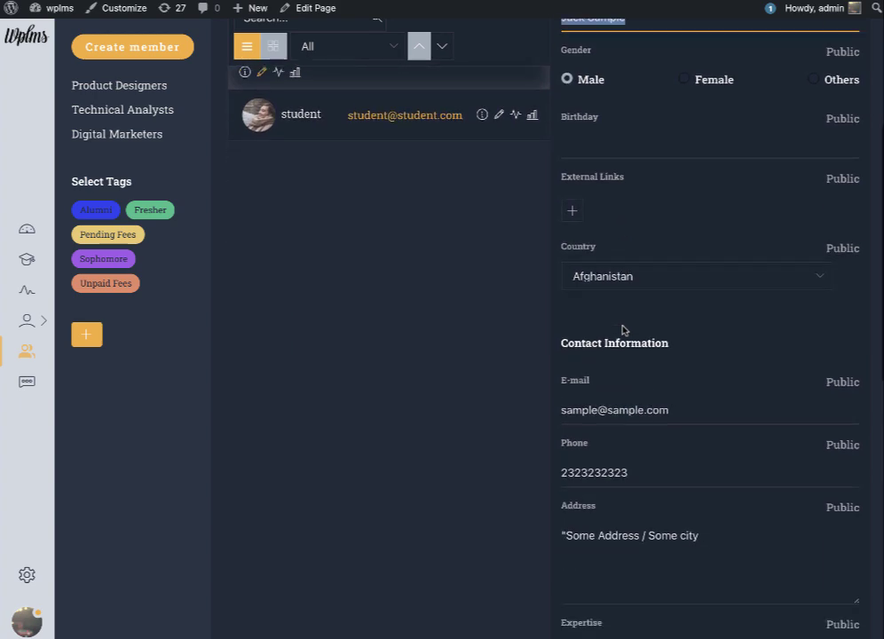
scroll(616, 332, down, 2)
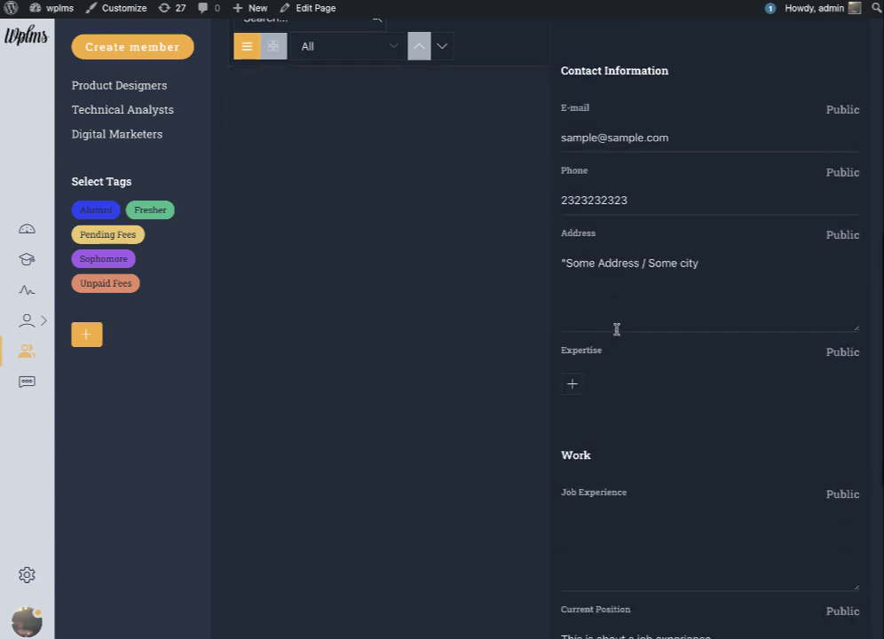
scroll(639, 306, down, 1)
scroll(675, 355, down, 3)
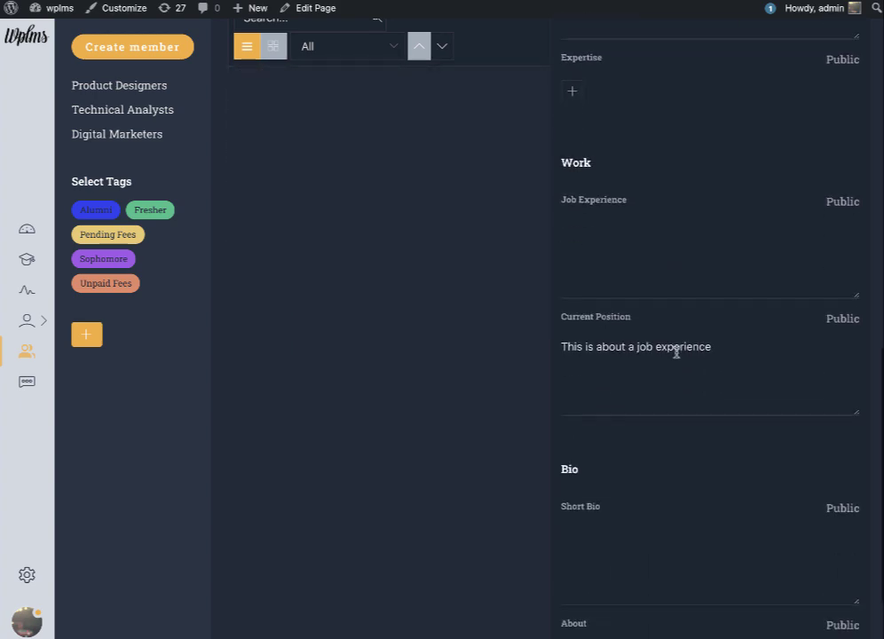
scroll(619, 364, down, 2)
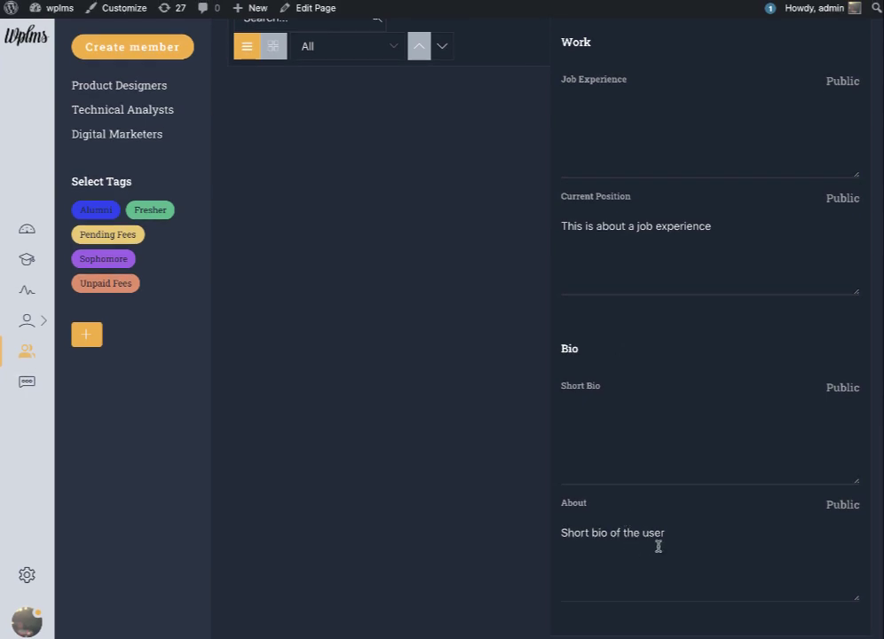
scroll(718, 546, up, 10)
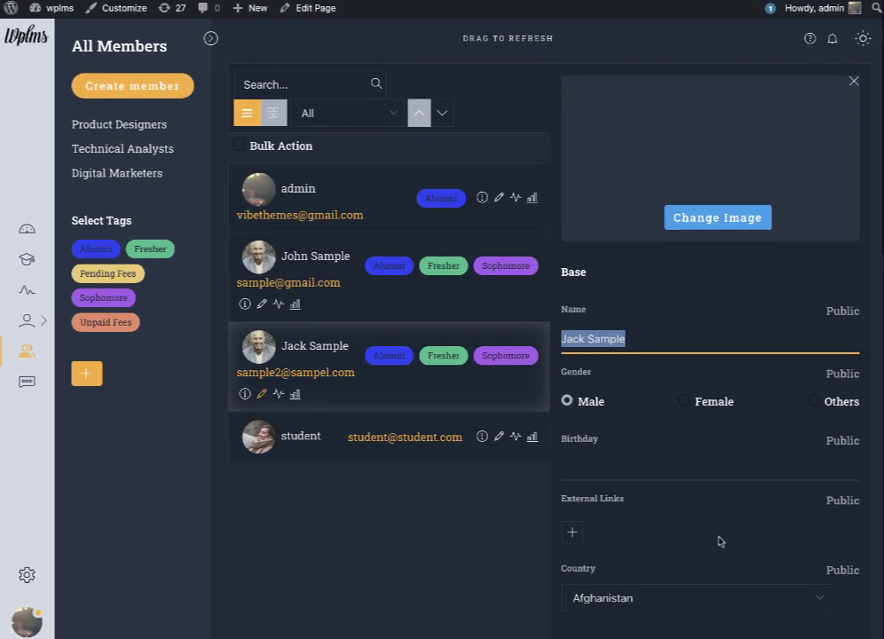
Fill in the second imported member's birthday with a date in July 2021
click(679, 462)
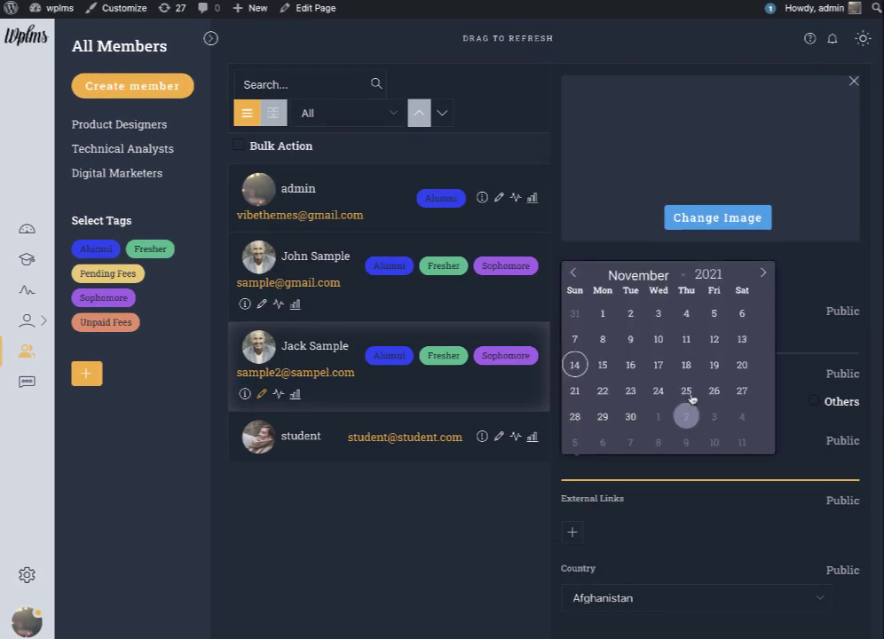
click(573, 272)
click(573, 272)
click(574, 273)
click(574, 273)
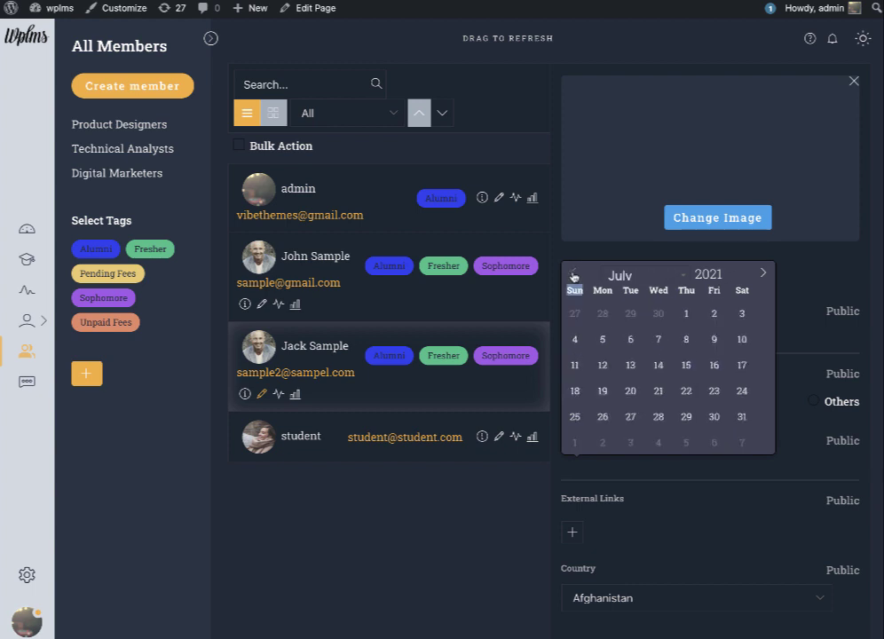
click(631, 338)
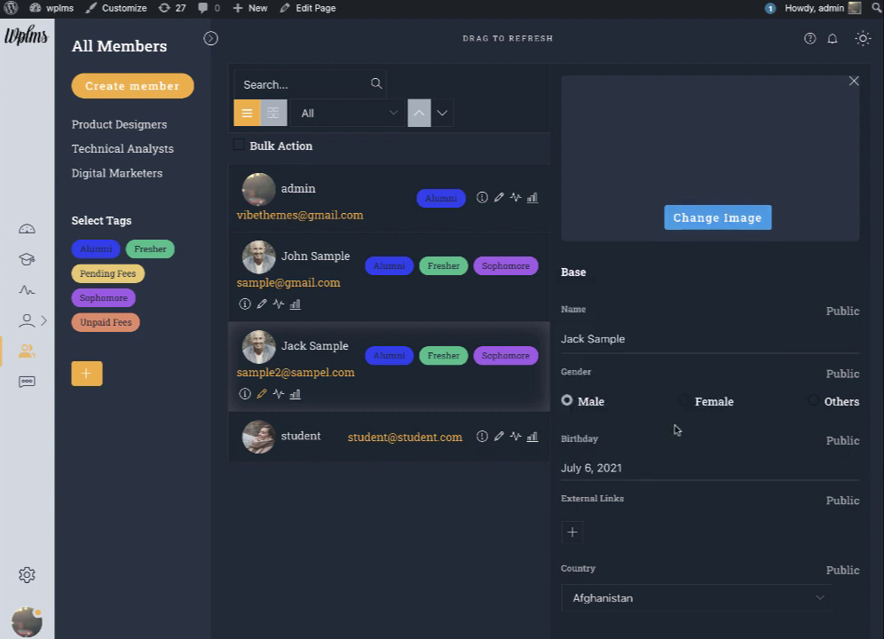
Upload 01_preview1.png as the second imported member's profile image, cropped around the person in the picture
click(717, 220)
click(714, 135)
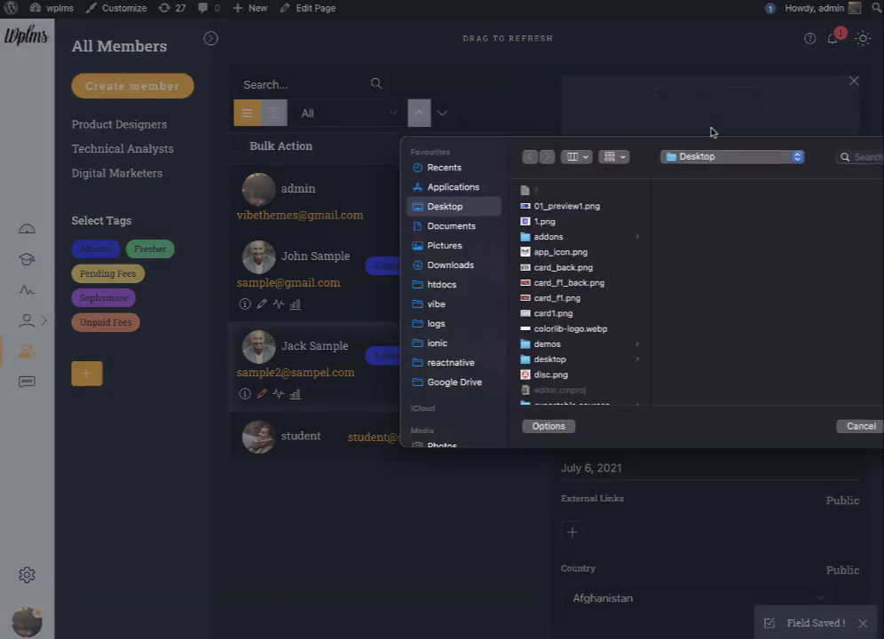
double_click(566, 211)
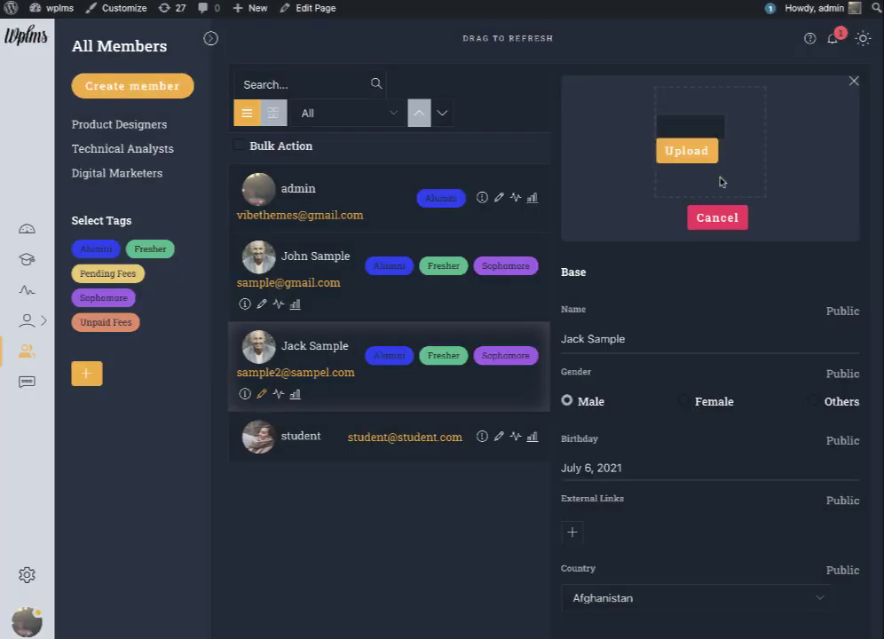
drag(701, 110, 732, 154)
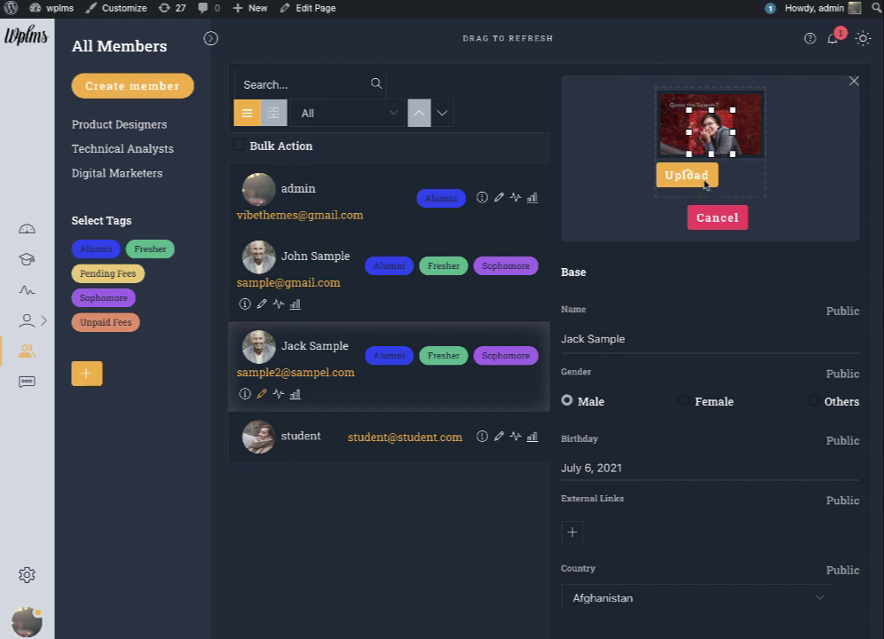
click(705, 181)
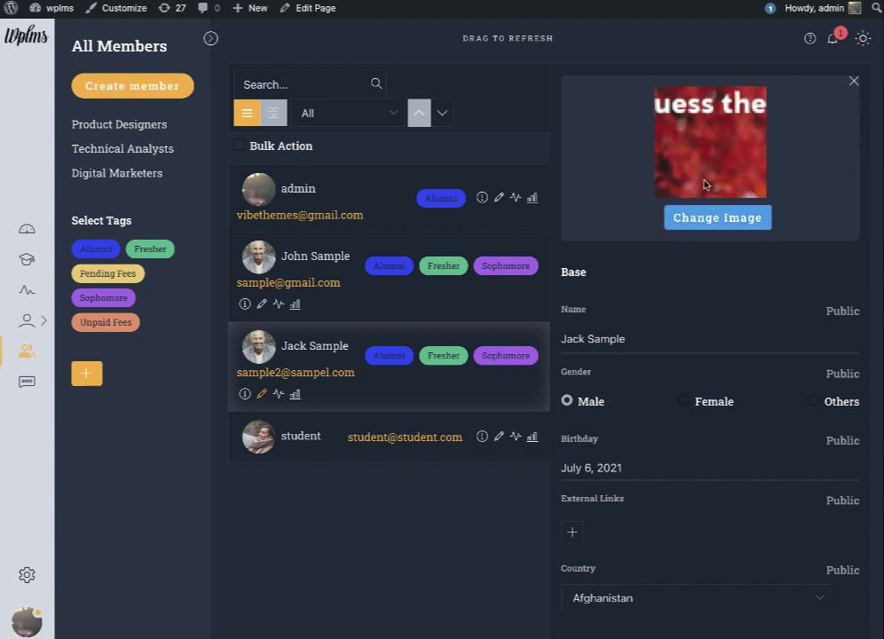
Close the profile editor, refresh the member list and open the second imported member's activity
click(854, 81)
drag(507, 36, 548, 182)
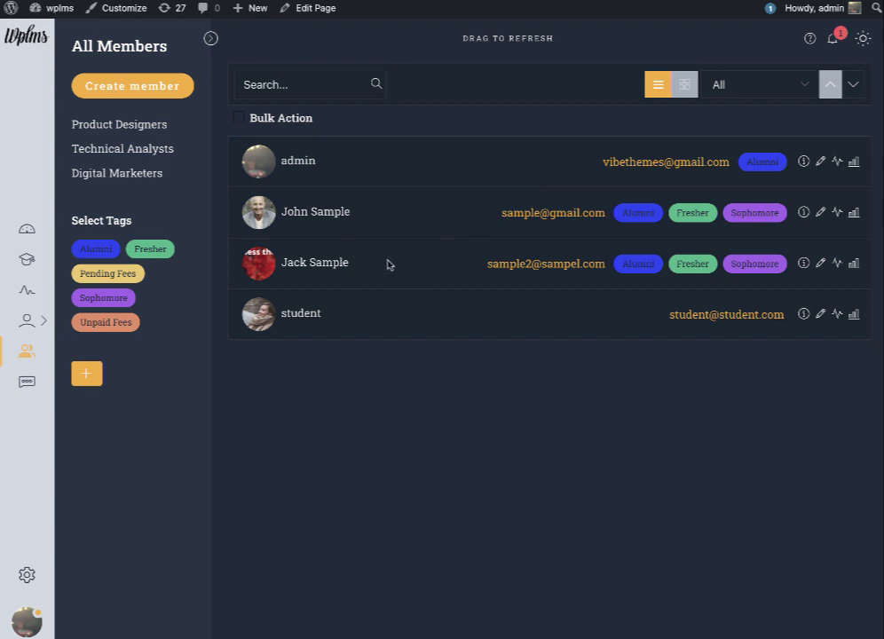
click(838, 263)
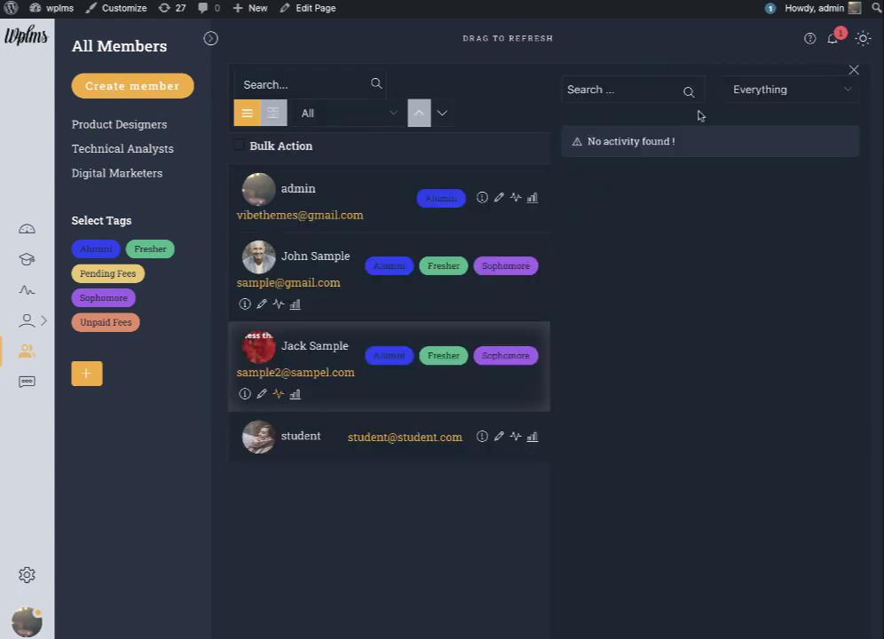
Open the admin member's activity in place of the second imported member's and read through its timeline
click(852, 70)
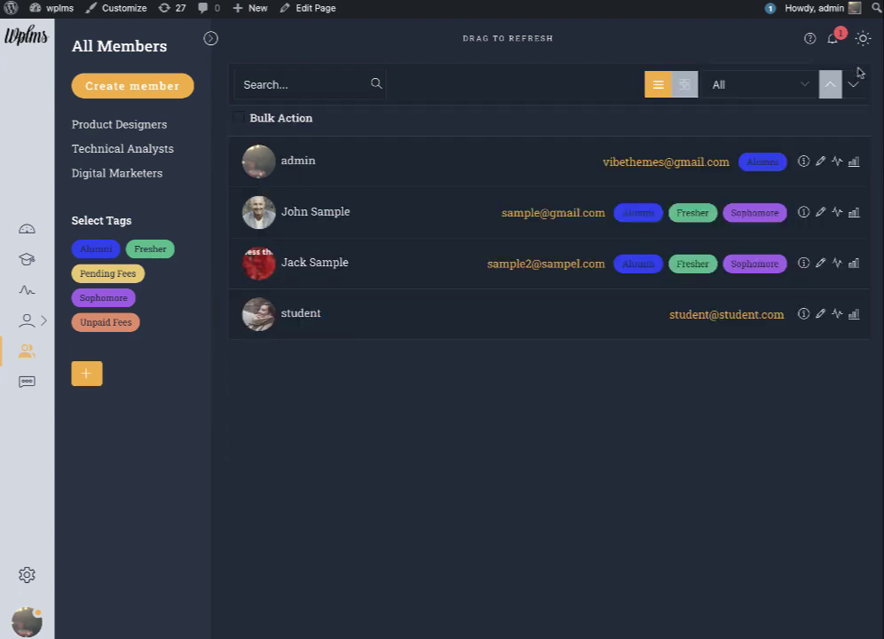
click(837, 161)
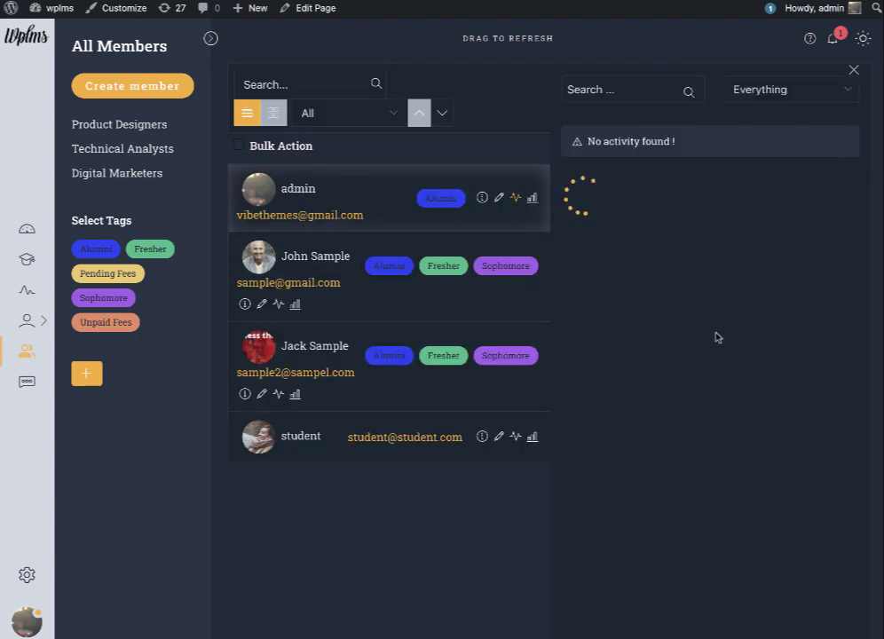
scroll(718, 287, down, 10)
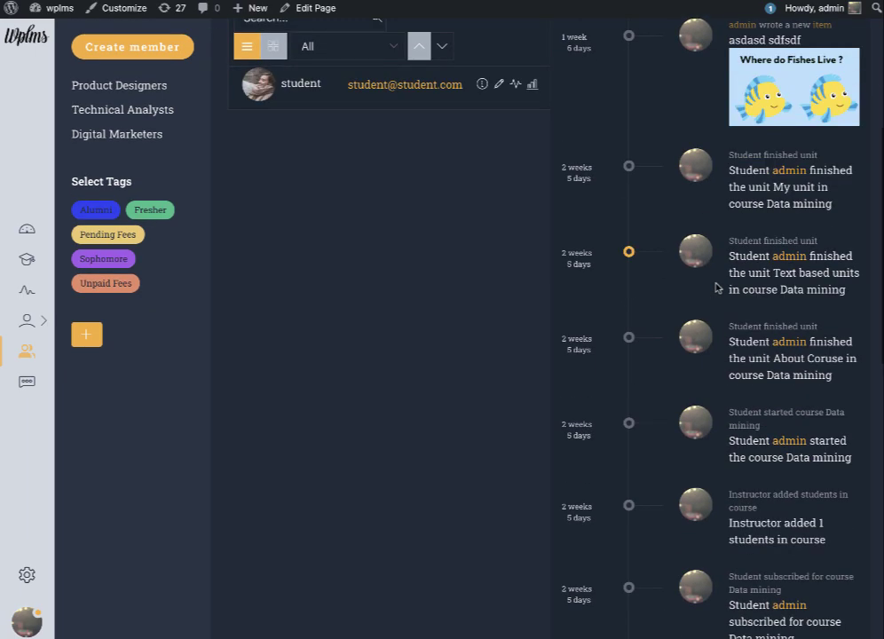
scroll(716, 288, up, 10)
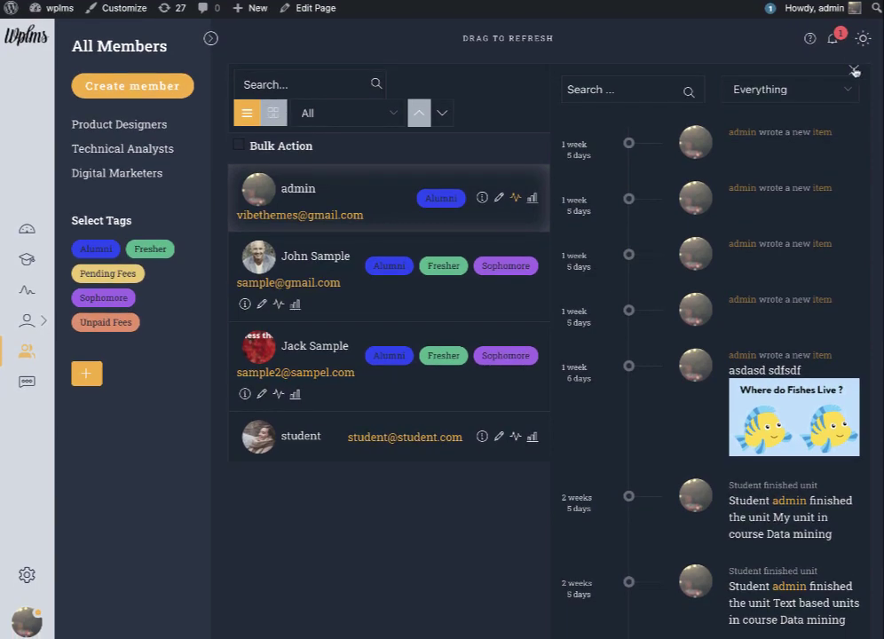
click(854, 72)
Open the admin member's statistics and examine the entries, including Course Subscribed
click(855, 164)
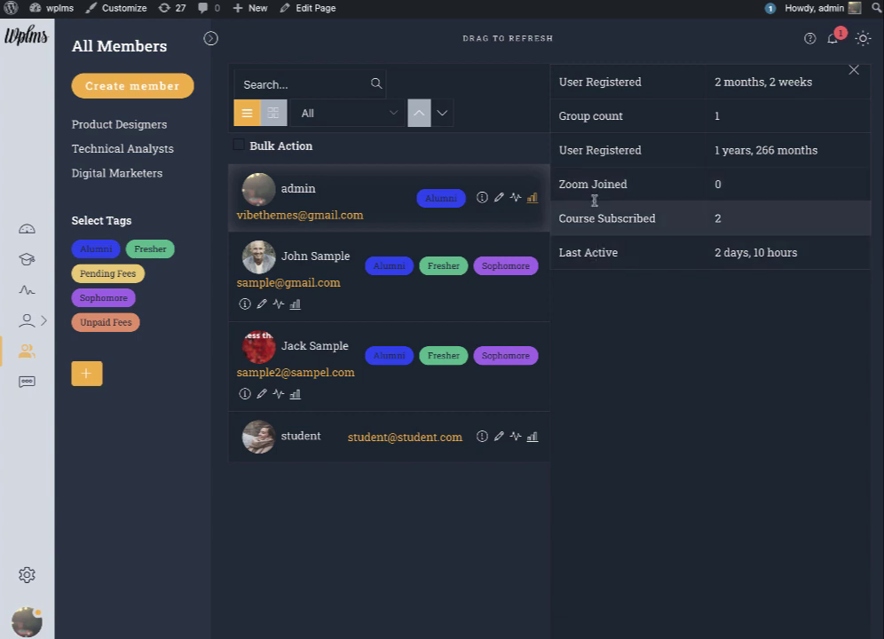
drag(566, 218, 657, 219)
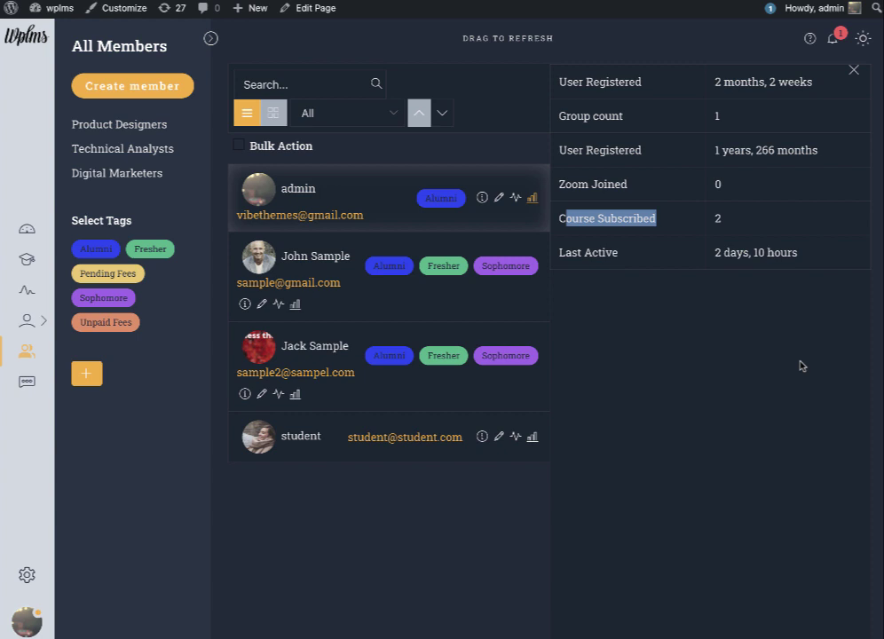
click(852, 71)
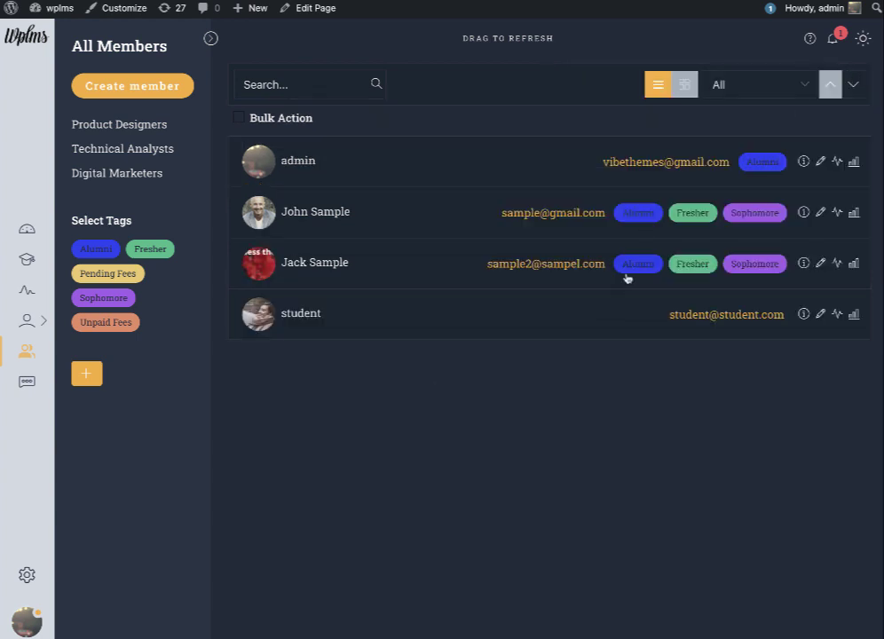
Filter the members by the Alumni tag and select the two imported sample members for a bulk action
click(91, 252)
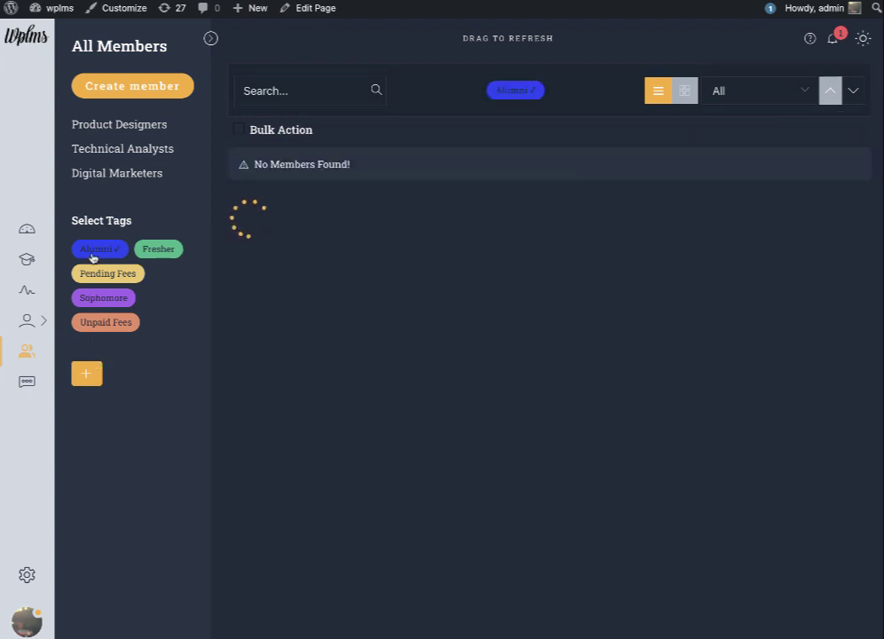
click(259, 133)
click(392, 235)
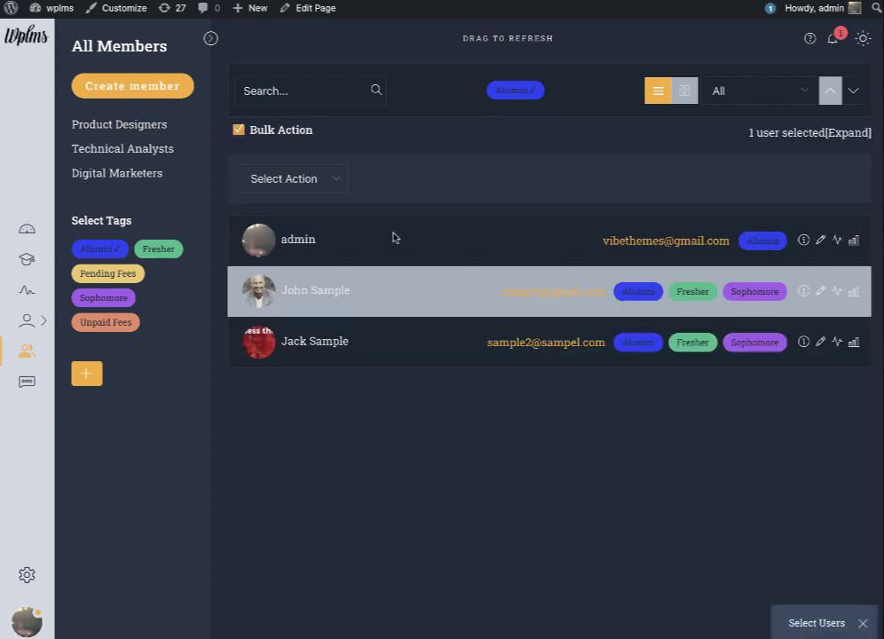
click(411, 330)
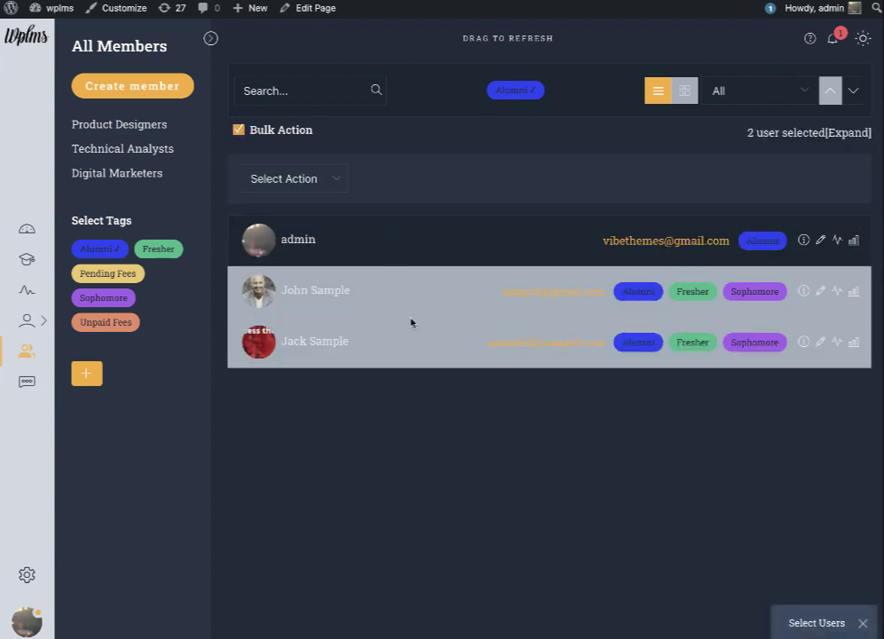
Send the selected members a bulk message with the subject "Hello" and the text "asdasdasd"
click(332, 187)
click(317, 237)
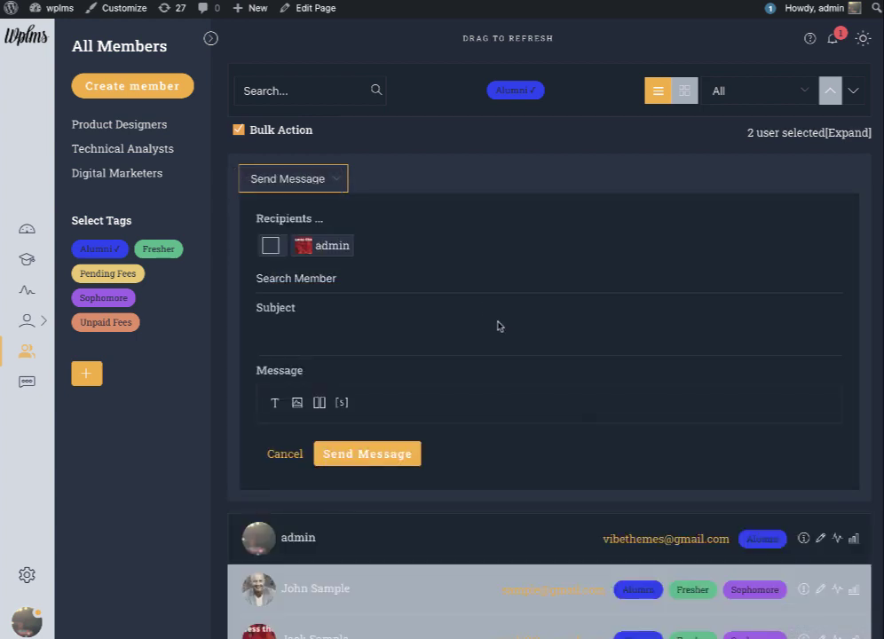
click(311, 279)
click(312, 338)
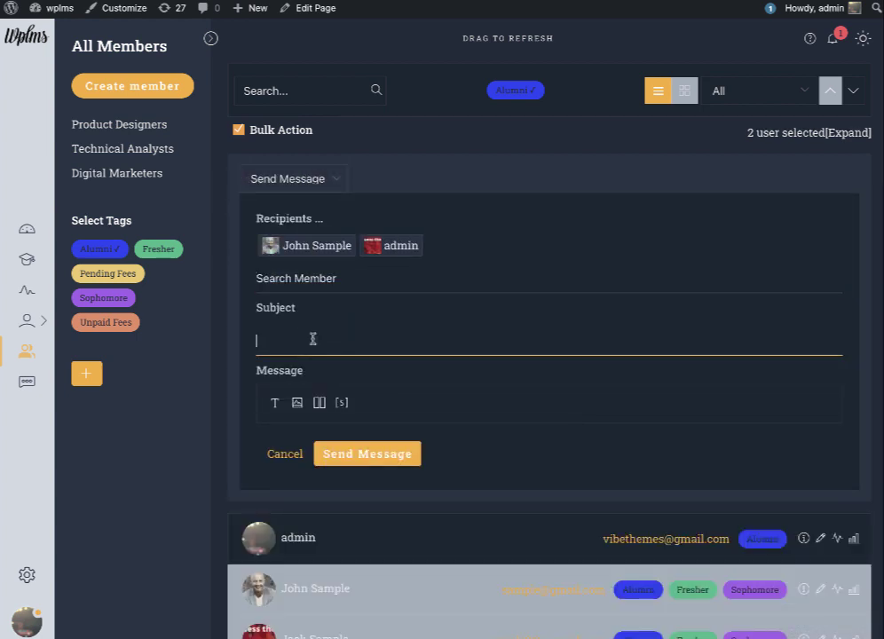
text(Hello)
click(275, 403)
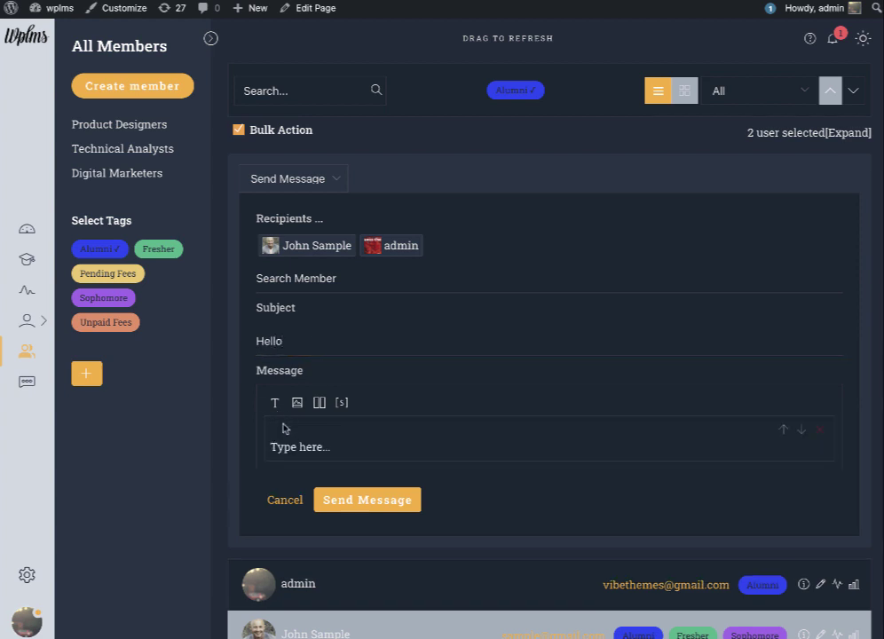
text(asdasdasd)
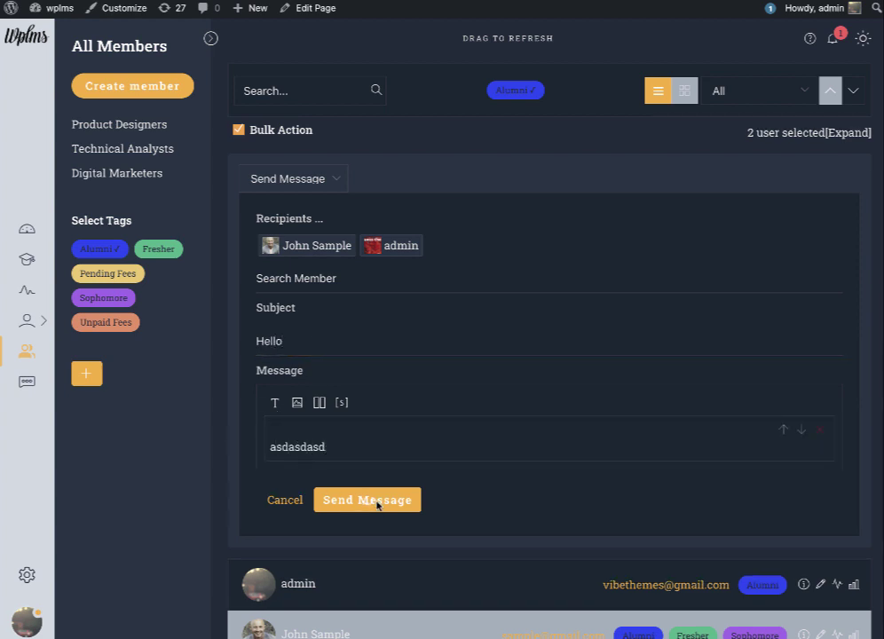
click(377, 501)
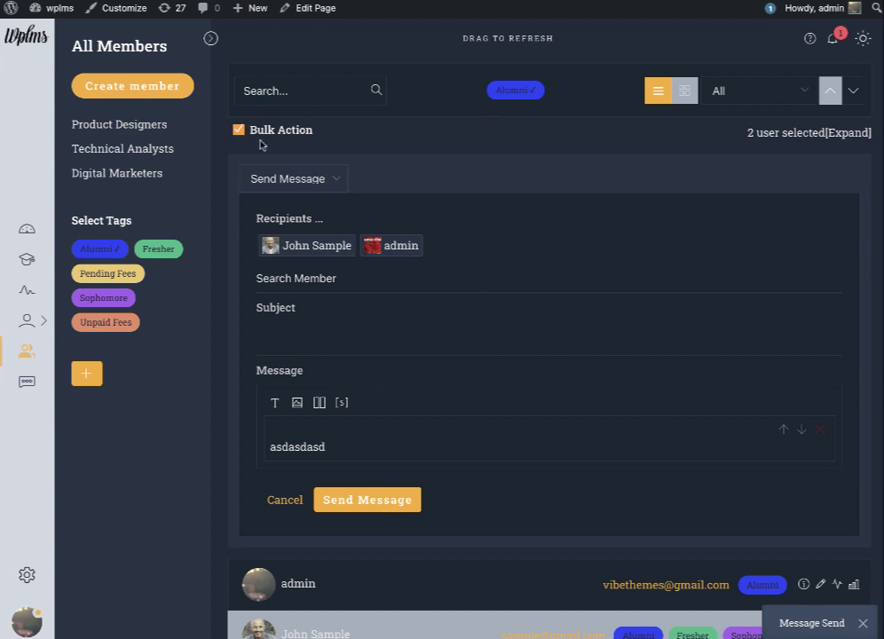
Review the available bulk actions, and leave bulk action mode with the Alumni tag filter cleared
click(342, 181)
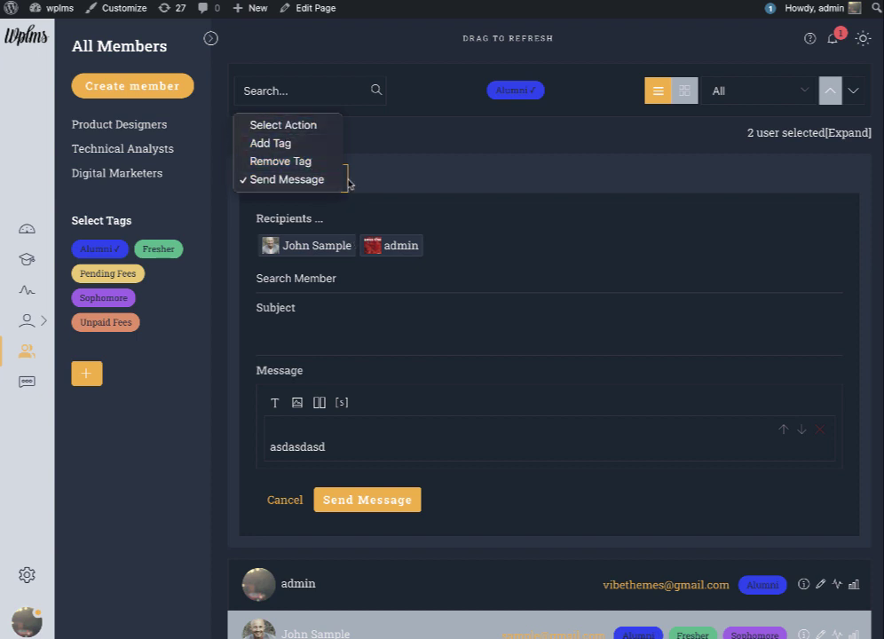
click(396, 189)
click(263, 180)
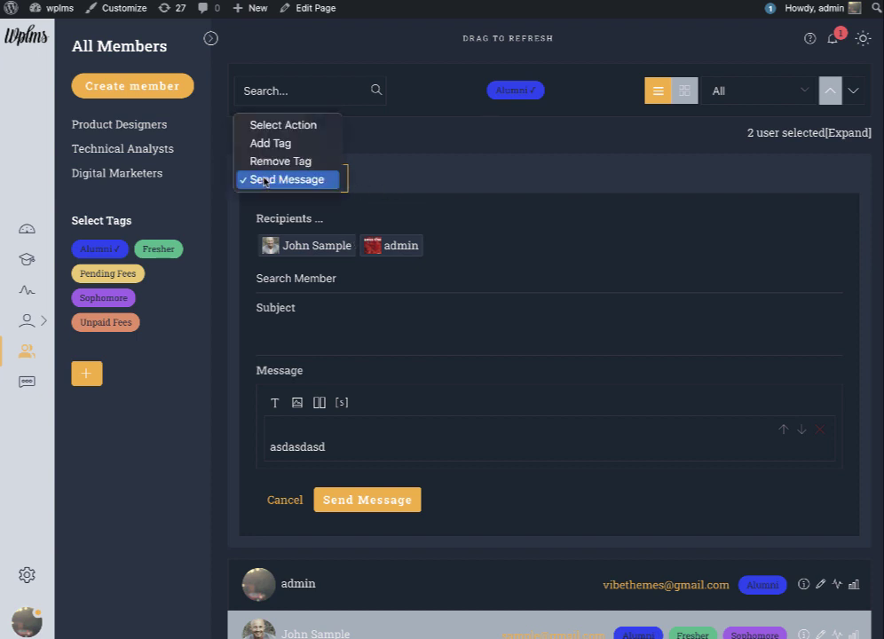
click(404, 153)
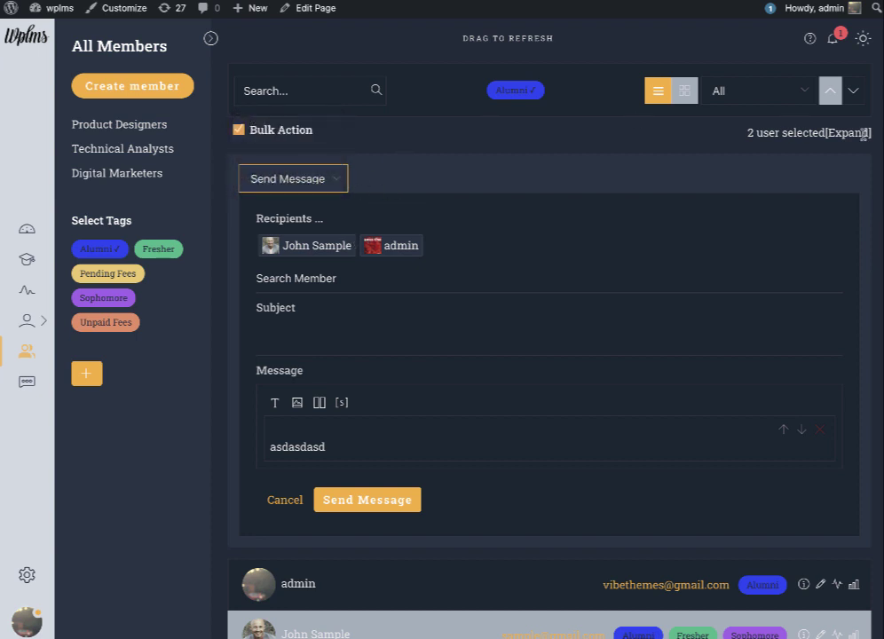
click(334, 179)
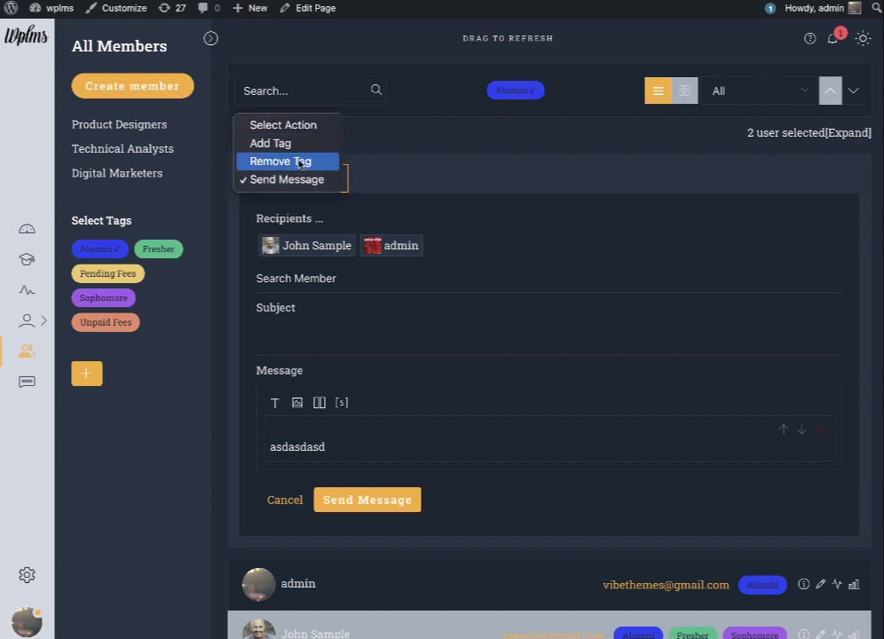
click(231, 143)
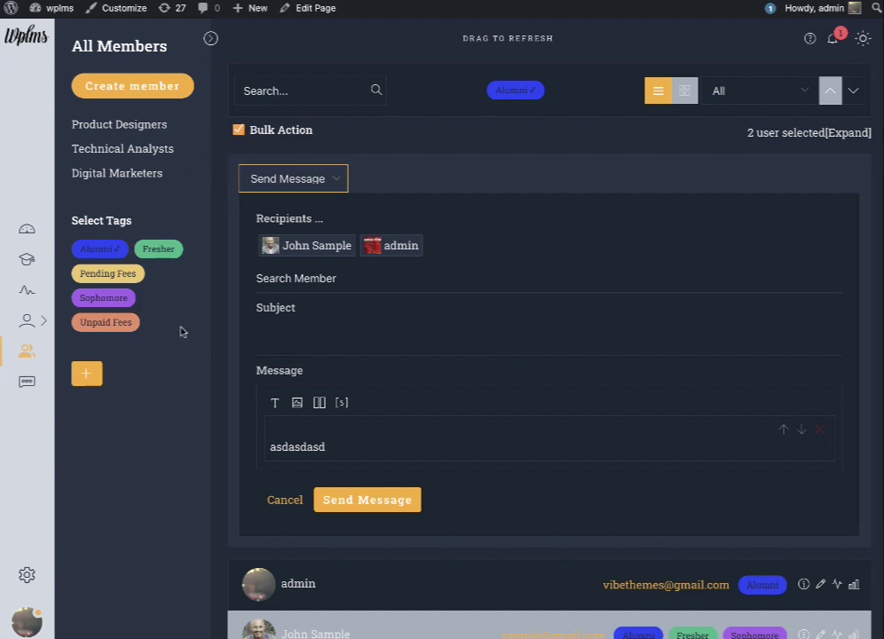
click(236, 129)
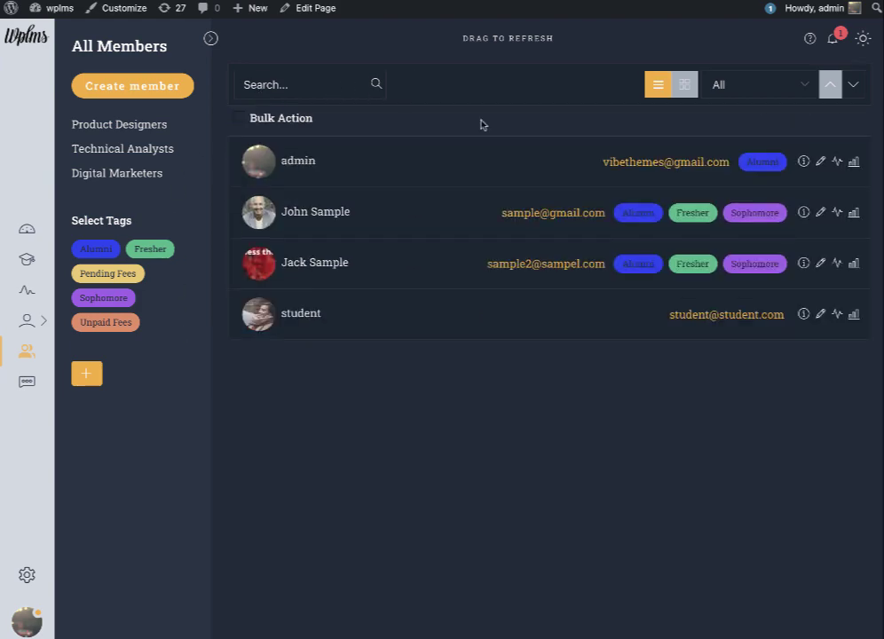
Compare the grid and list layouts of the members and leave the grid layout active
click(685, 84)
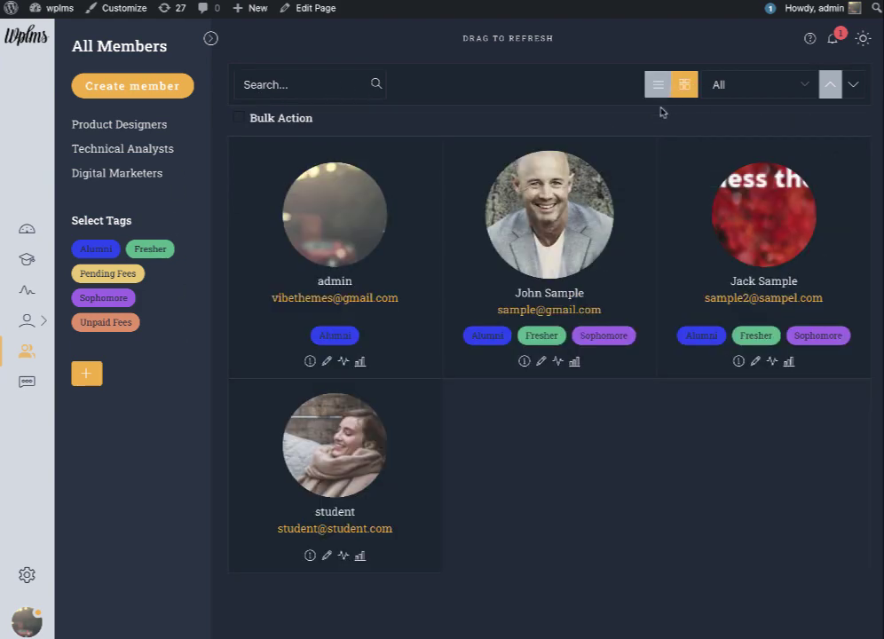
click(655, 94)
click(684, 86)
Check the available sorting criteria, keep All, and reverse the sort direction of the members
click(728, 85)
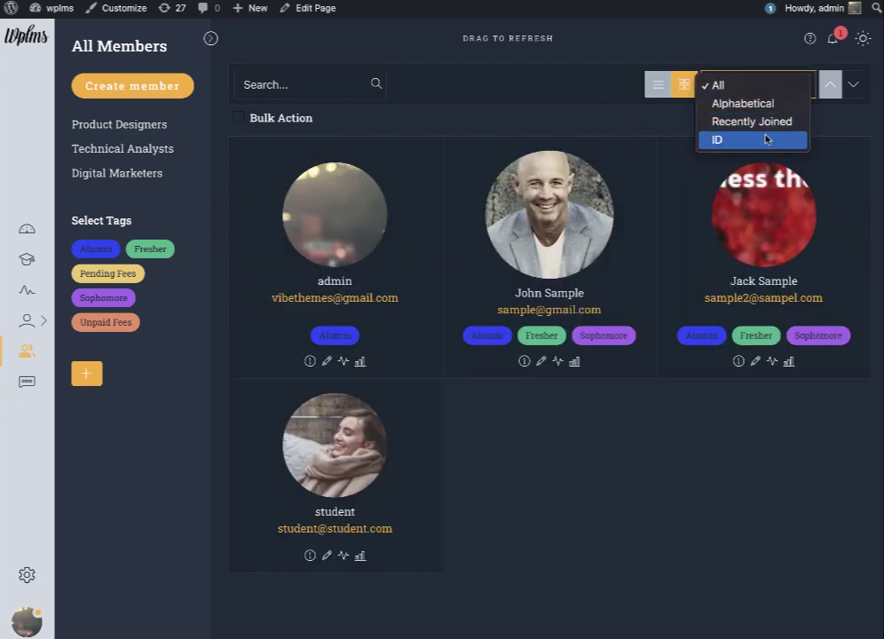
click(606, 114)
click(853, 85)
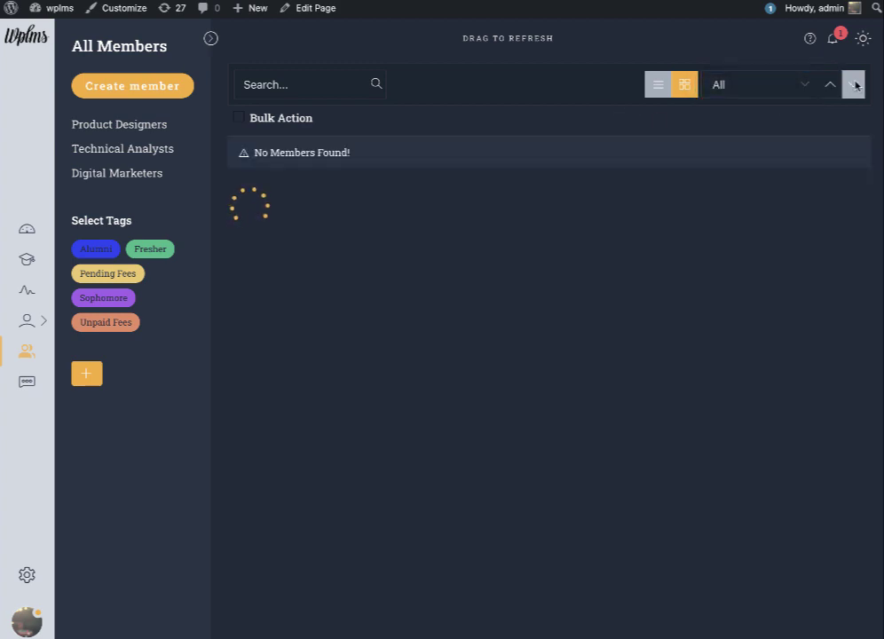